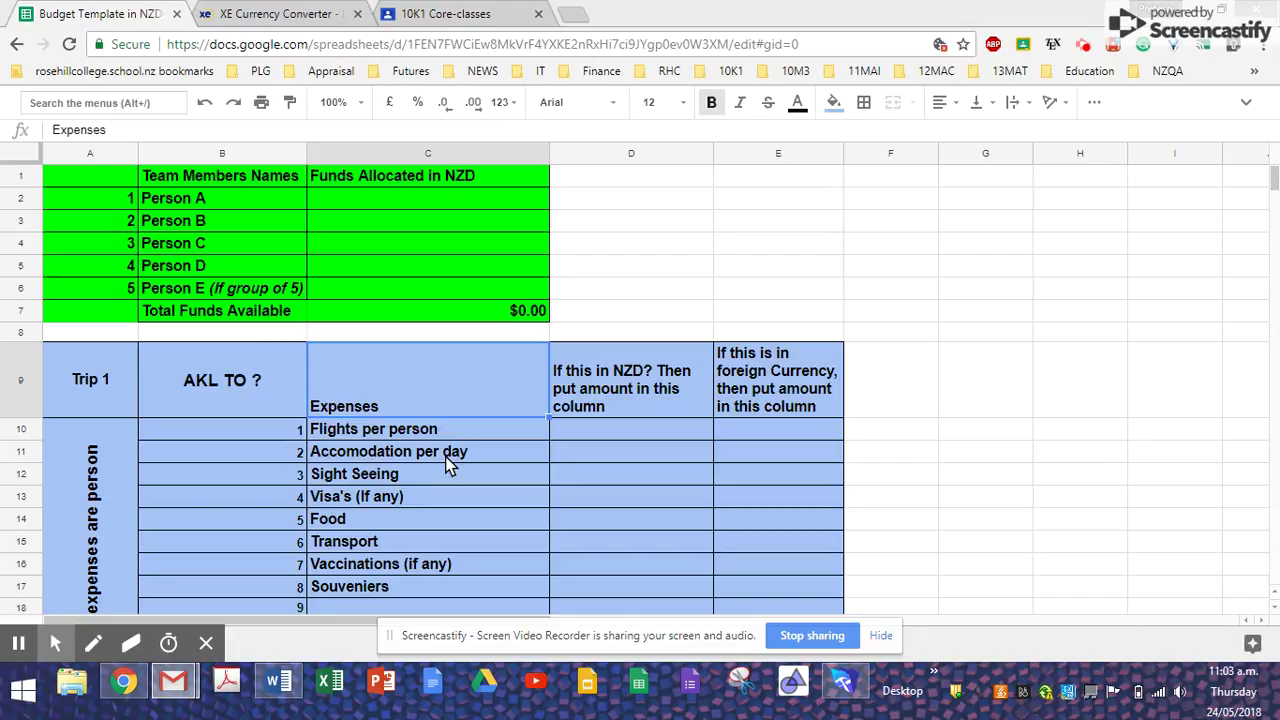
Look over the budget template's team member names and their funds allocated cells.
scroll(445, 456, "down", 7)
scroll(445, 456, "up", 7)
left_click(198, 204)
left_click(199, 230)
left_click(199, 242)
left_click(199, 265)
left_click(382, 198)
left_click(385, 221)
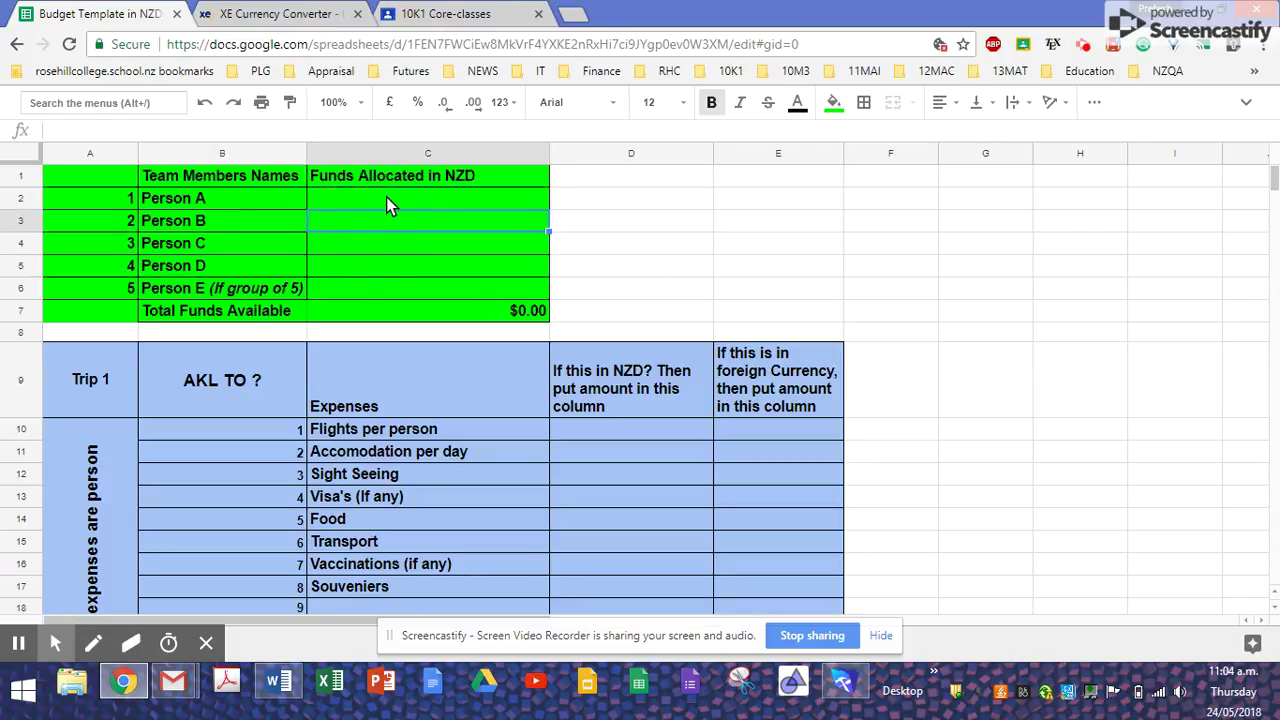
left_click(380, 278)
Enter funds allocated of 20000 for Person A, 25000 for Person B, 40000 for Person C and 20000 for Person D.
left_click(398, 197)
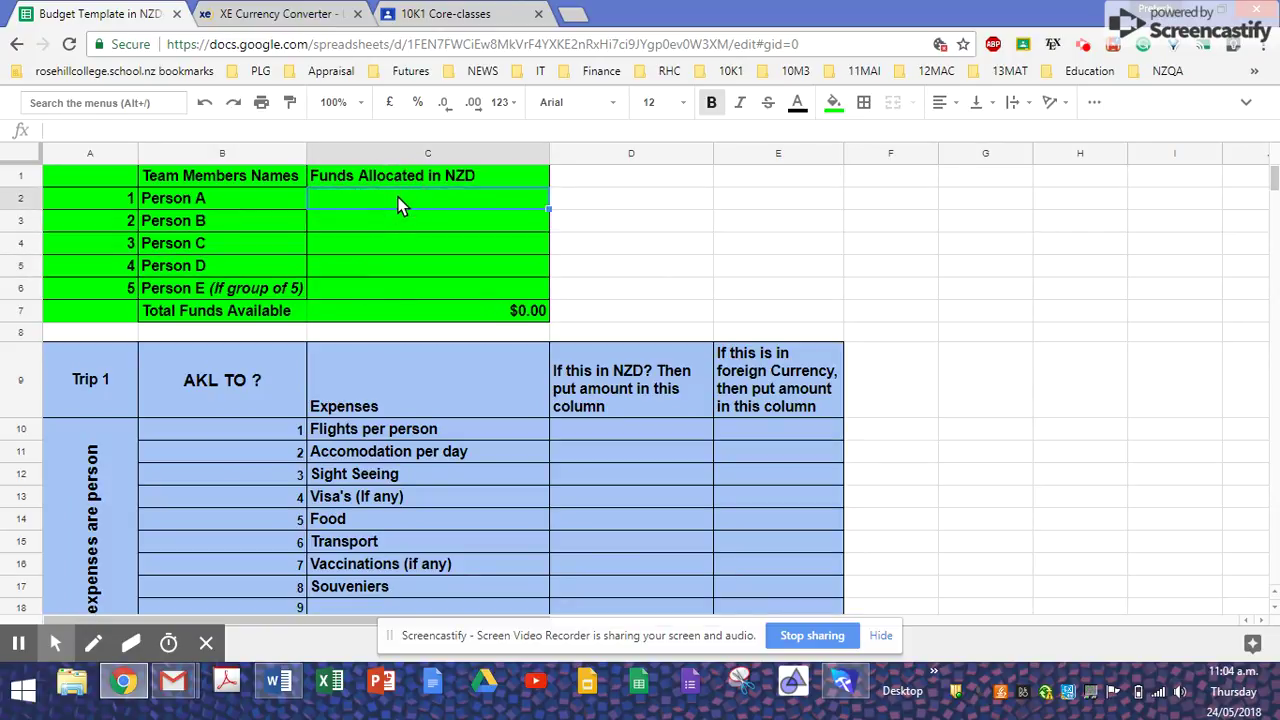
type("20000")
key("Return")
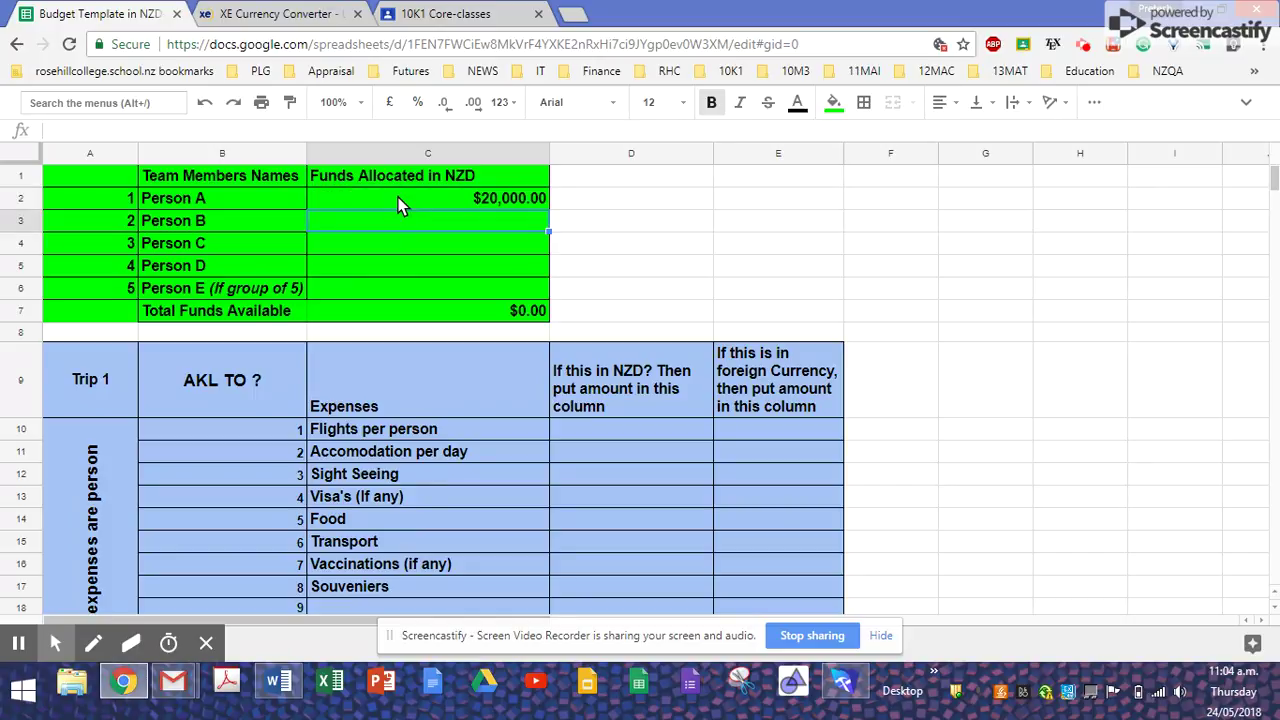
type("25000")
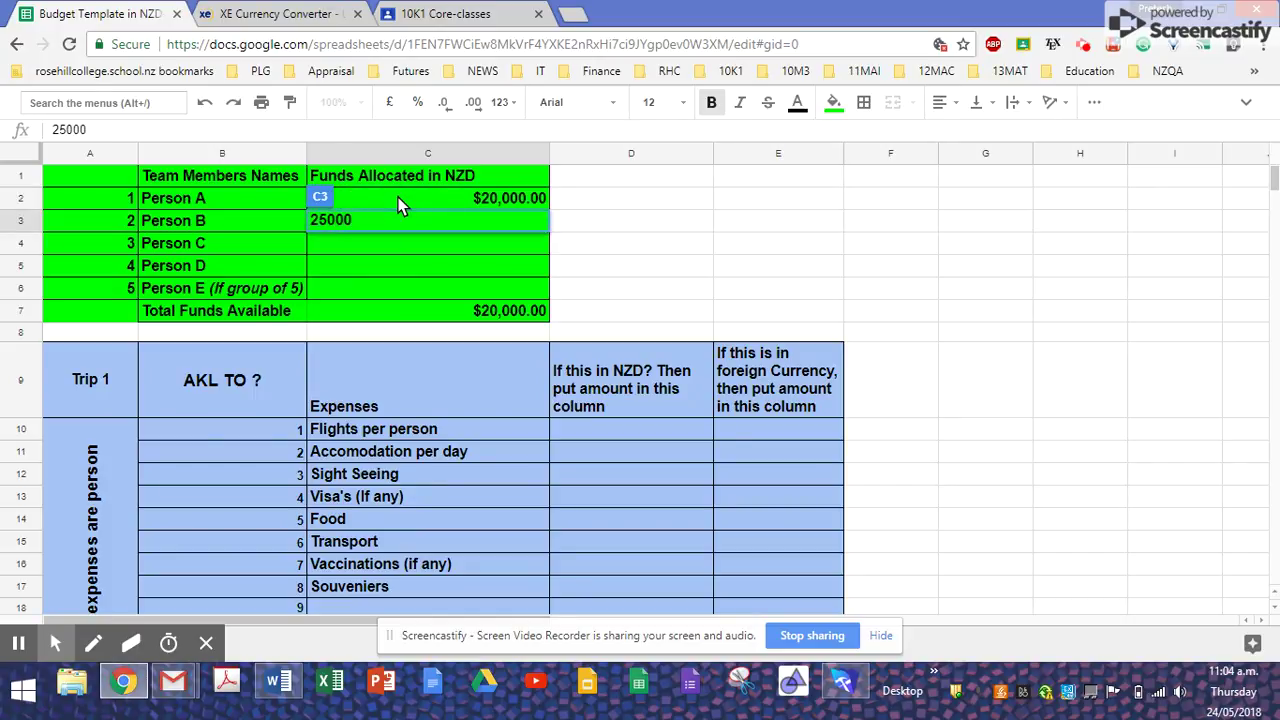
key("Return")
type("40000")
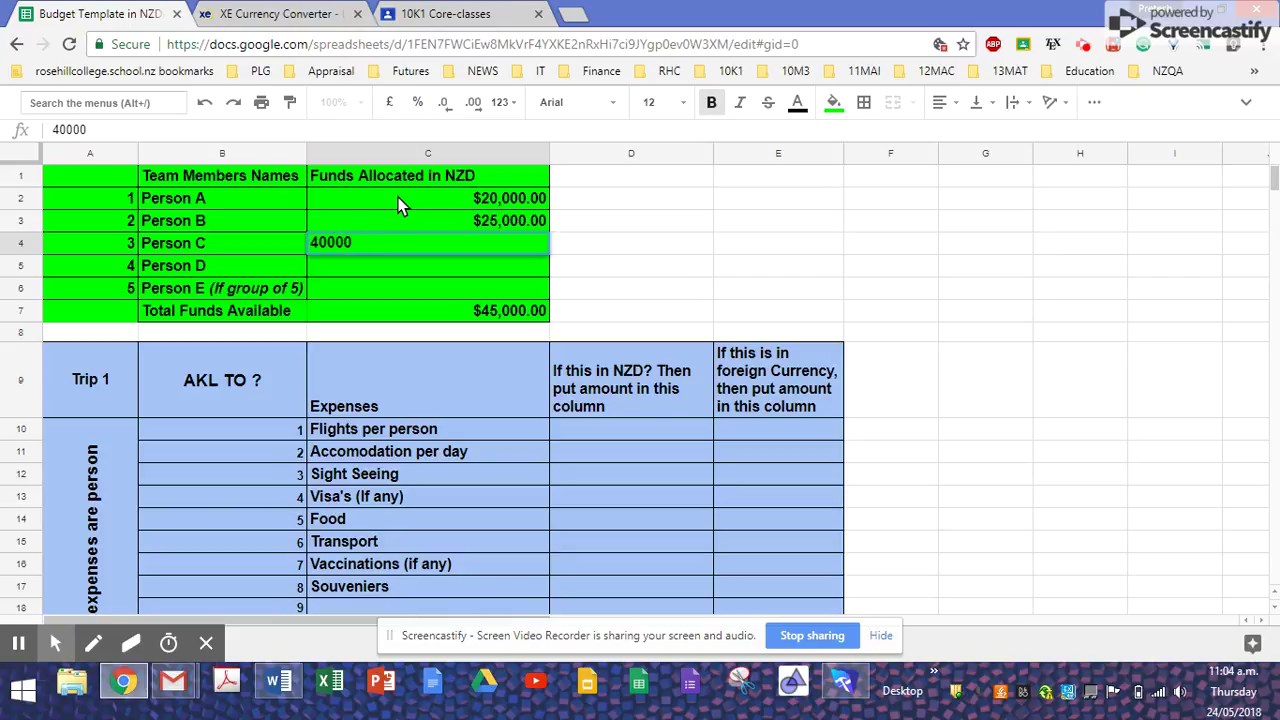
key("Return")
type("20000")
key("Return")
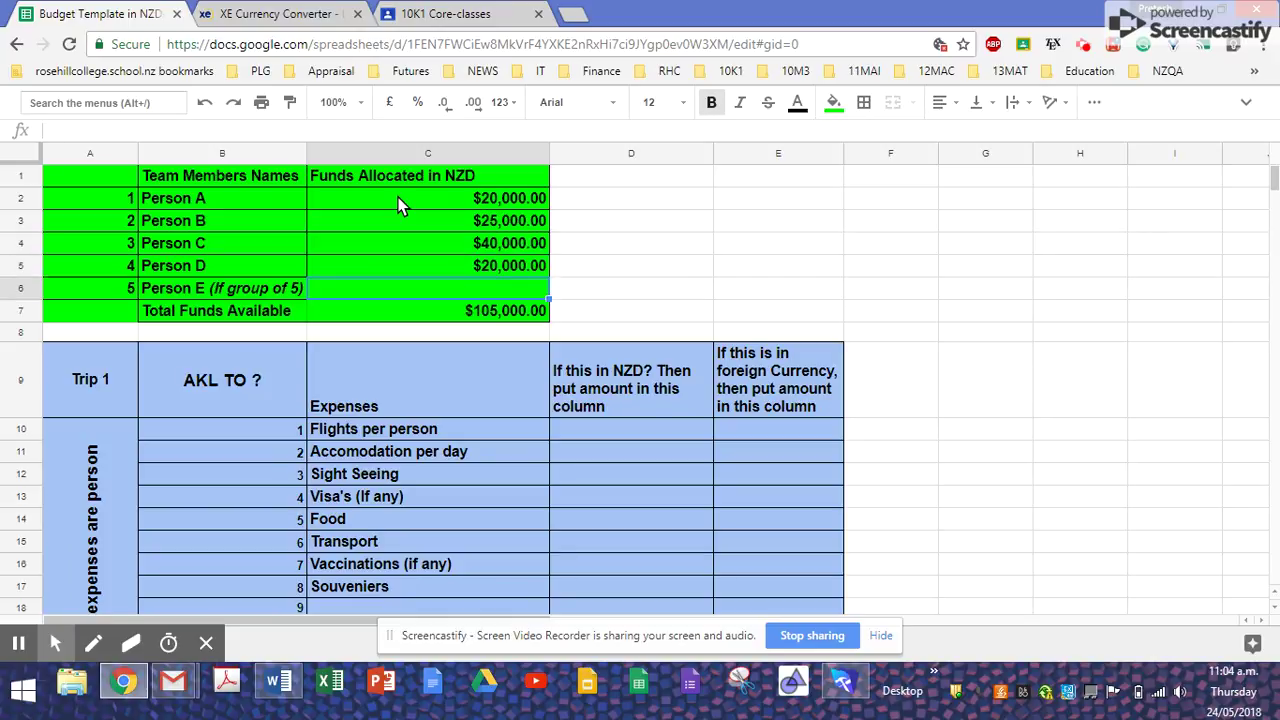
Examine the Total Funds Available formula and the layout of the trip expense tables below it.
left_click(504, 318)
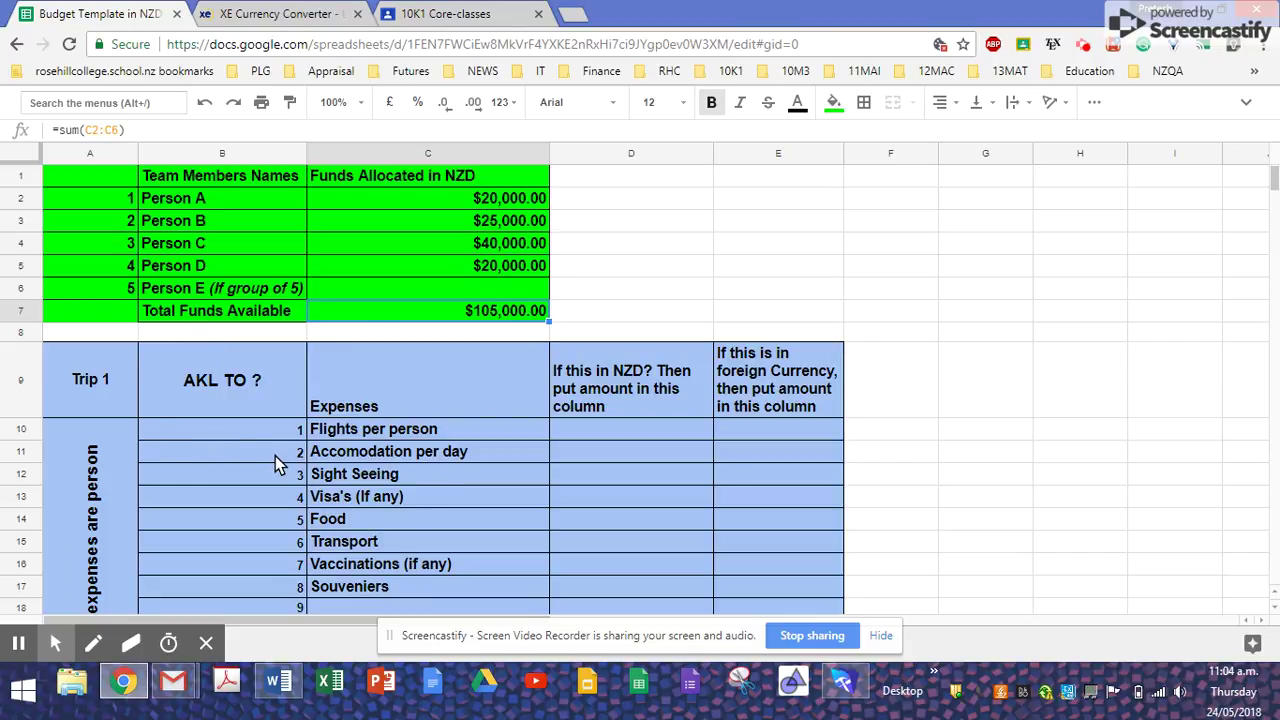
scroll(405, 418, "down", 1)
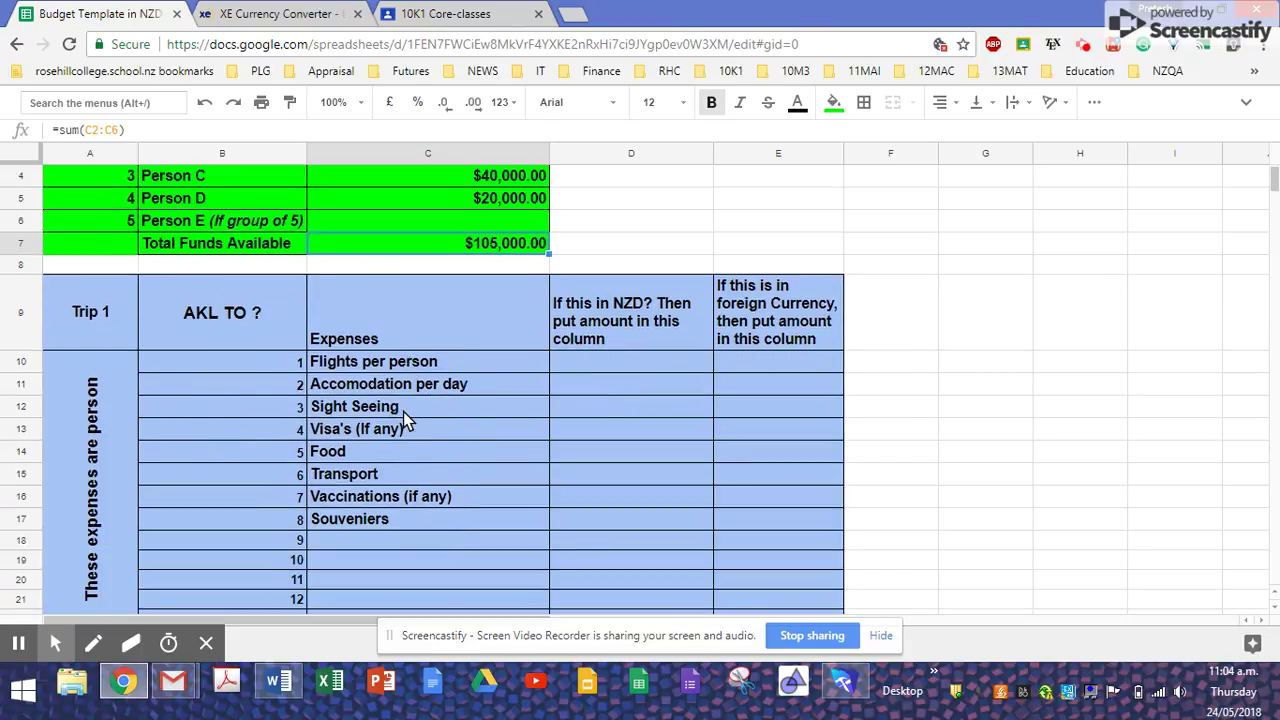
left_click_drag(134, 323, 566, 334)
scroll(578, 347, "down", 1)
scroll(578, 347, "down", 1)
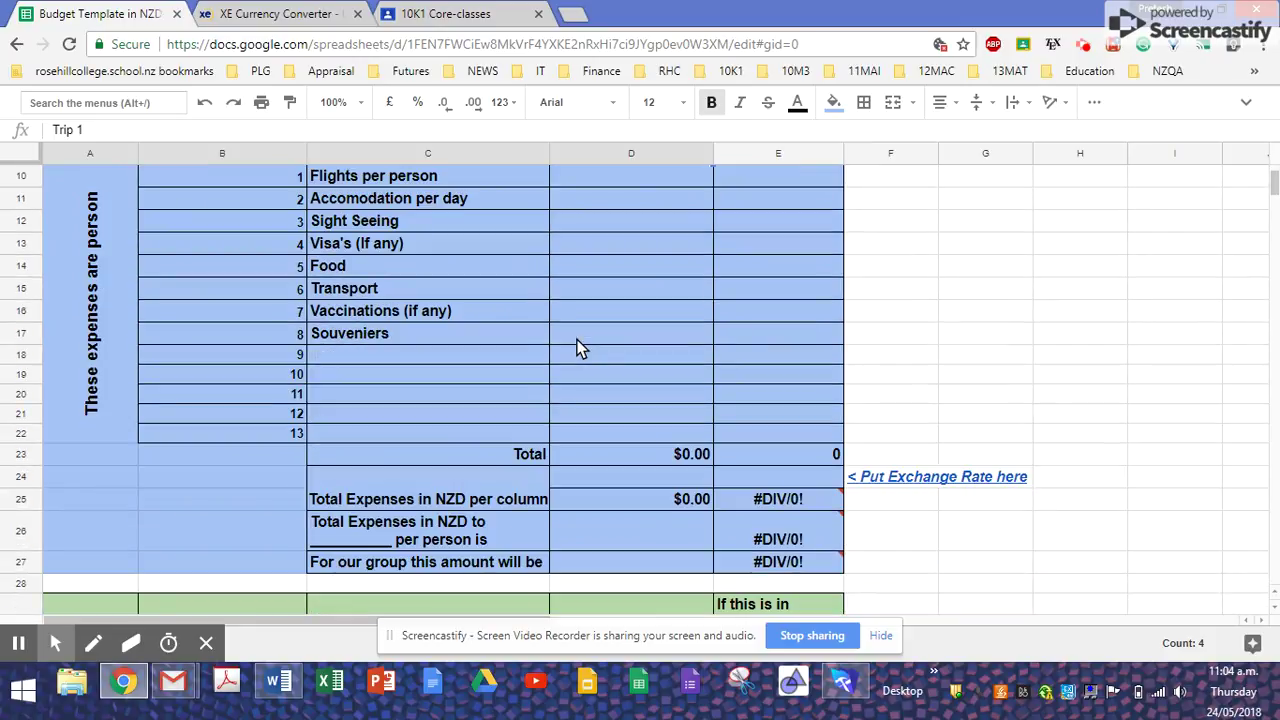
scroll(578, 347, "down", 8)
scroll(578, 347, "up", 10)
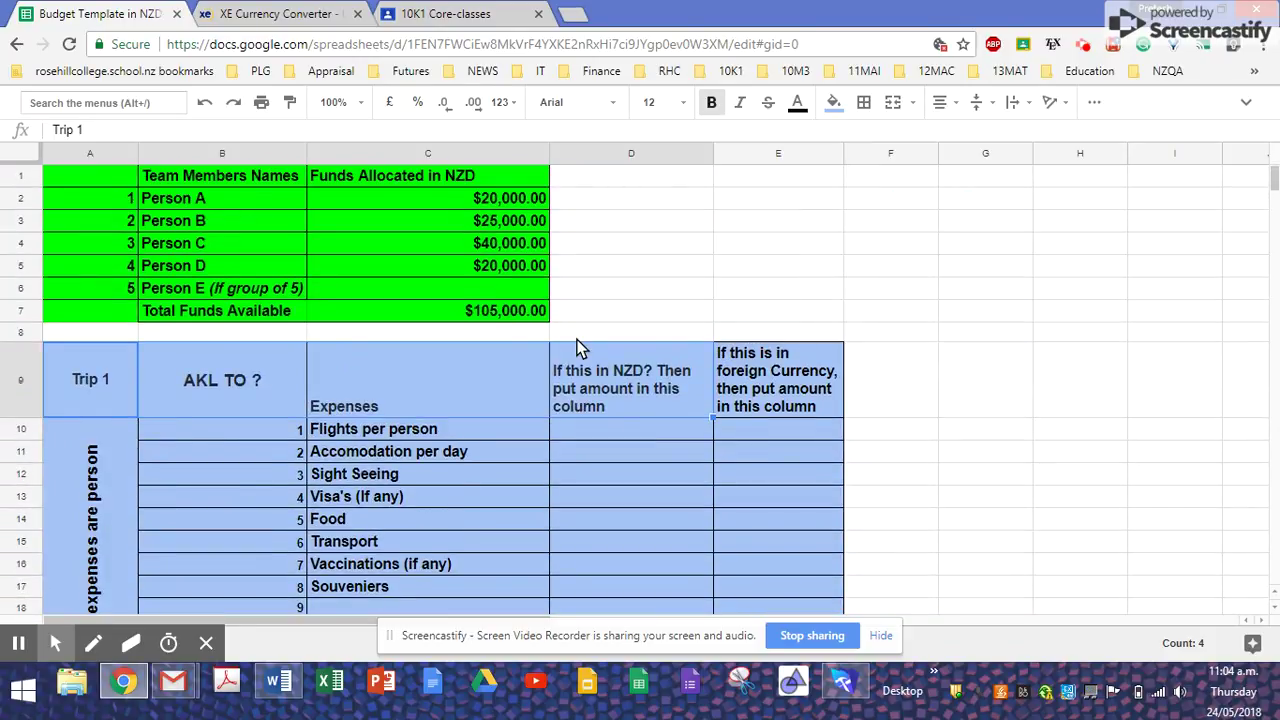
Change the Trip 1 route heading to "AKL TO Brisbane".
left_click(87, 392)
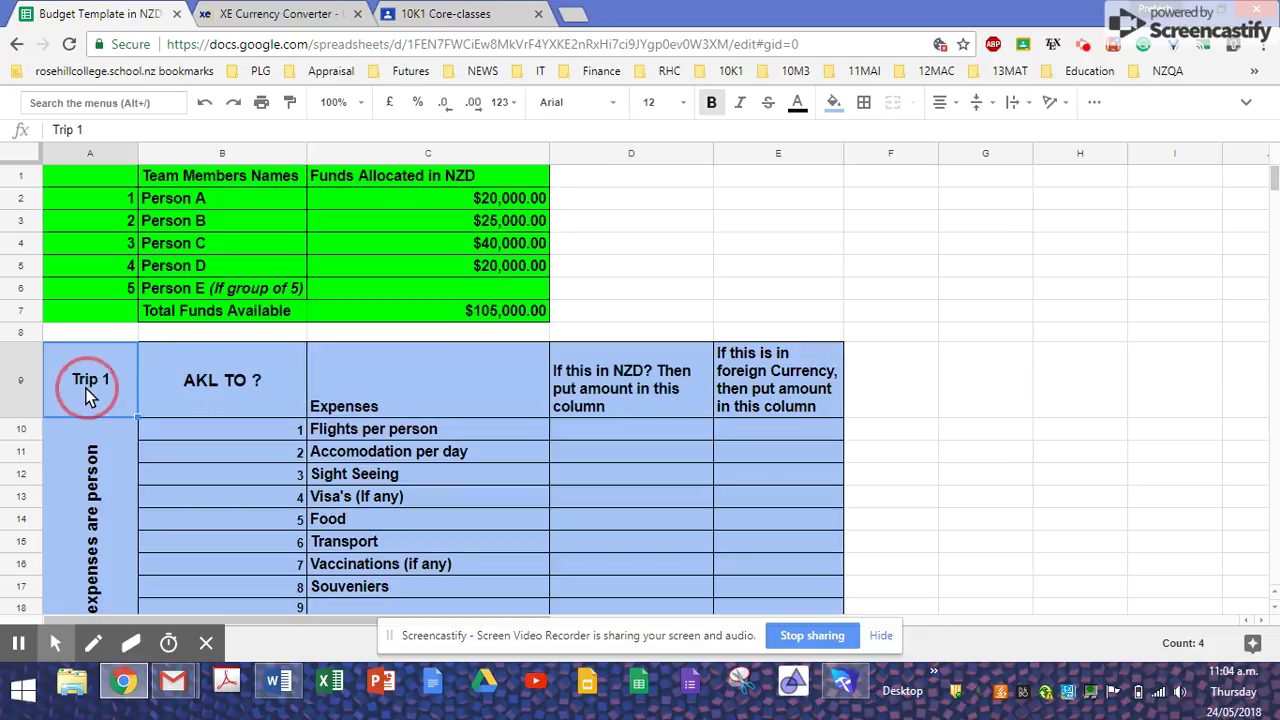
left_click(258, 383)
double_click(260, 385)
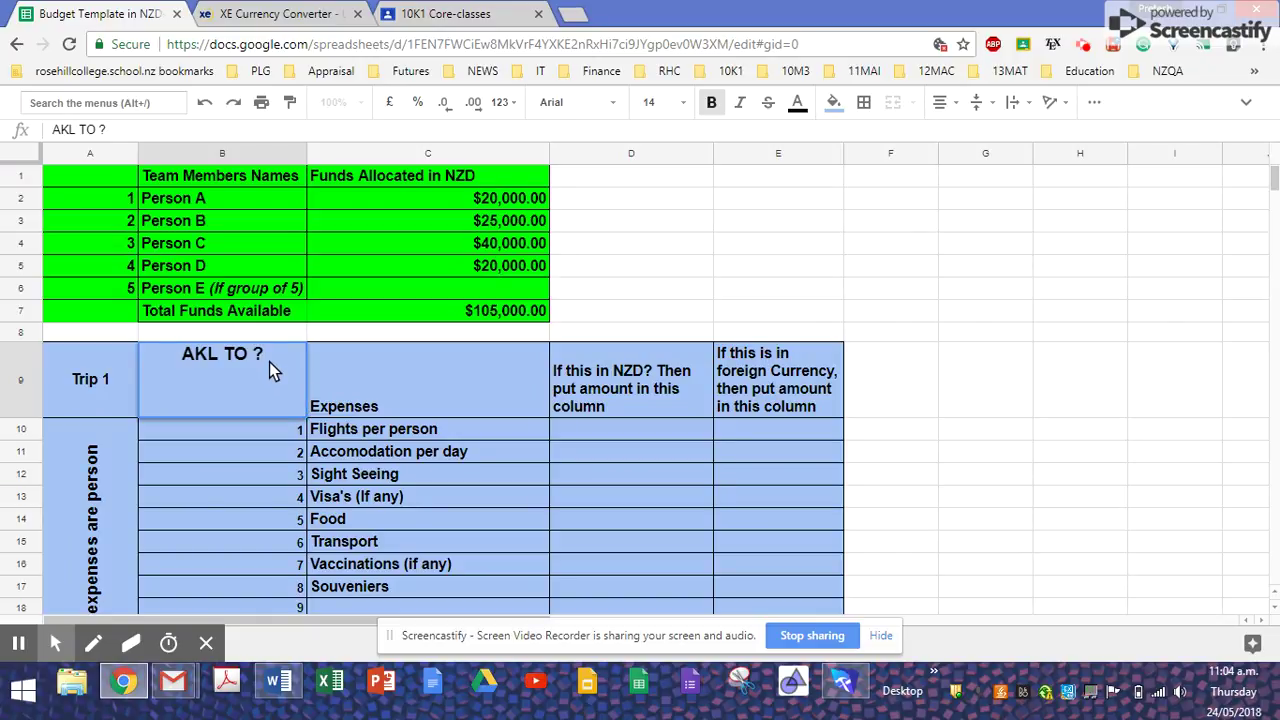
key("BackSpace")
type("A")
key("BackSpace")
type("Brisbane")
key("Return")
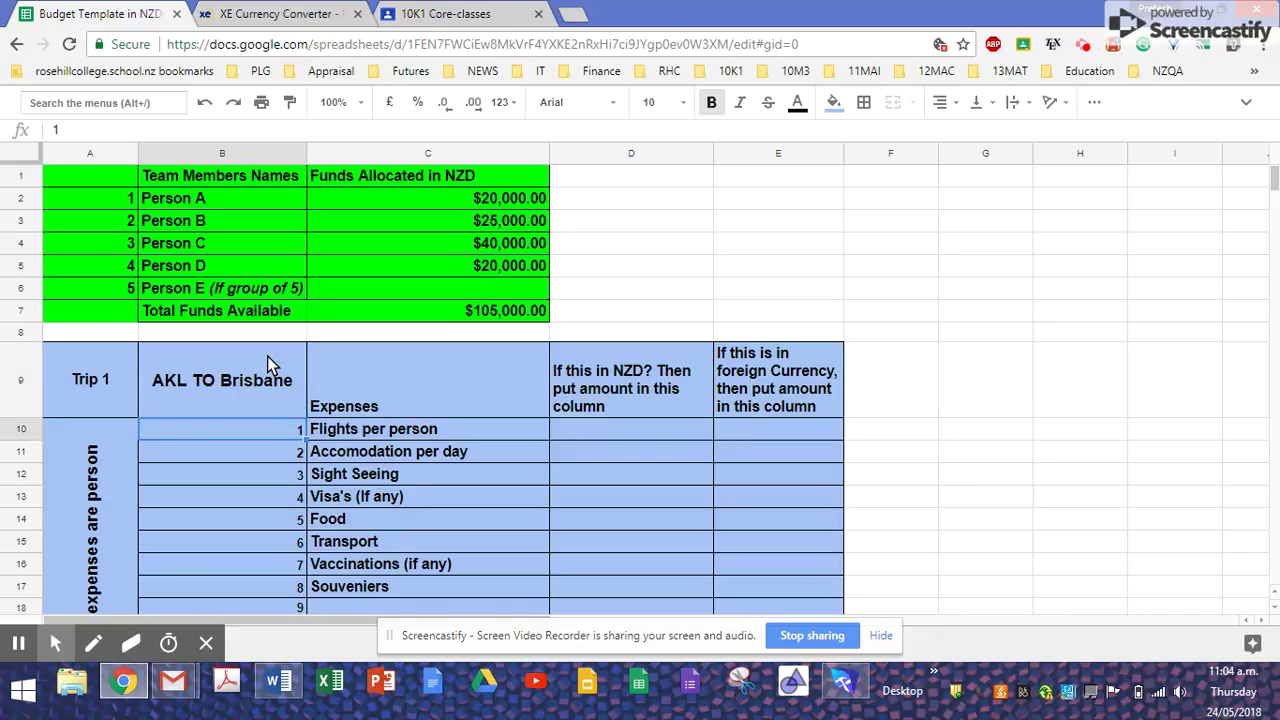
Enter 400 as the Trip 1 flights per person cost in the NZD column.
left_click(612, 432)
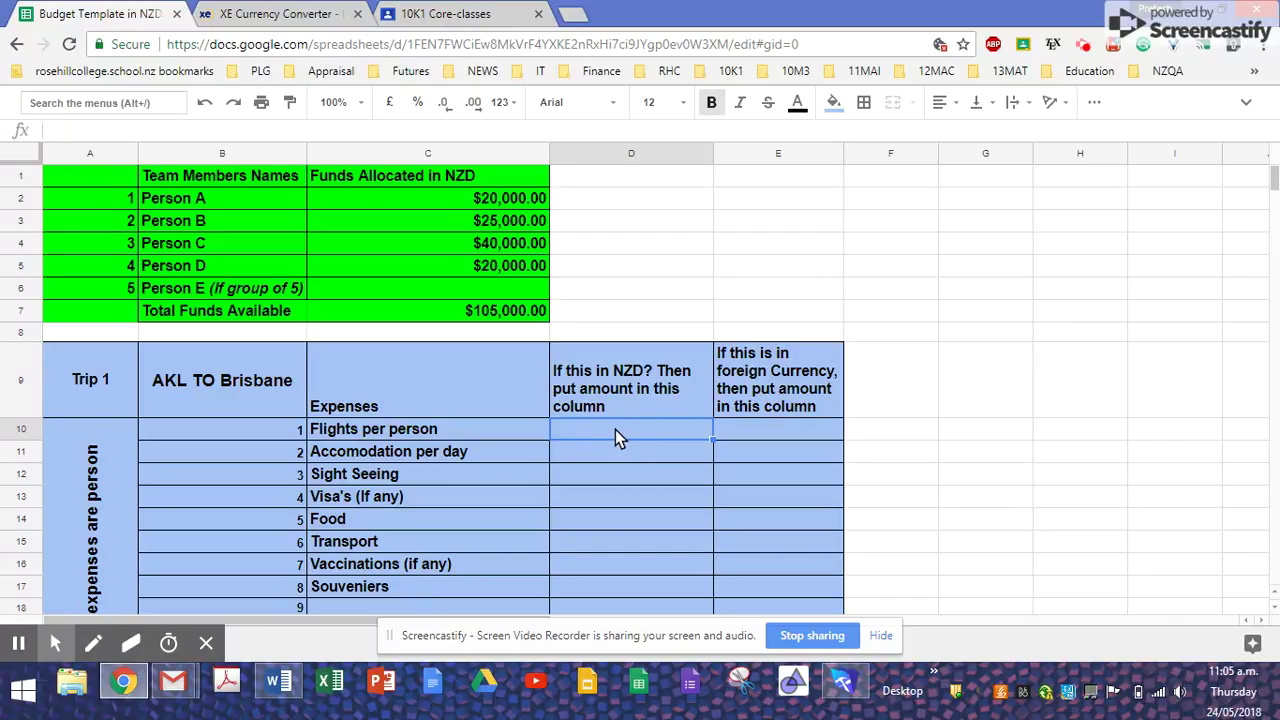
type("400")
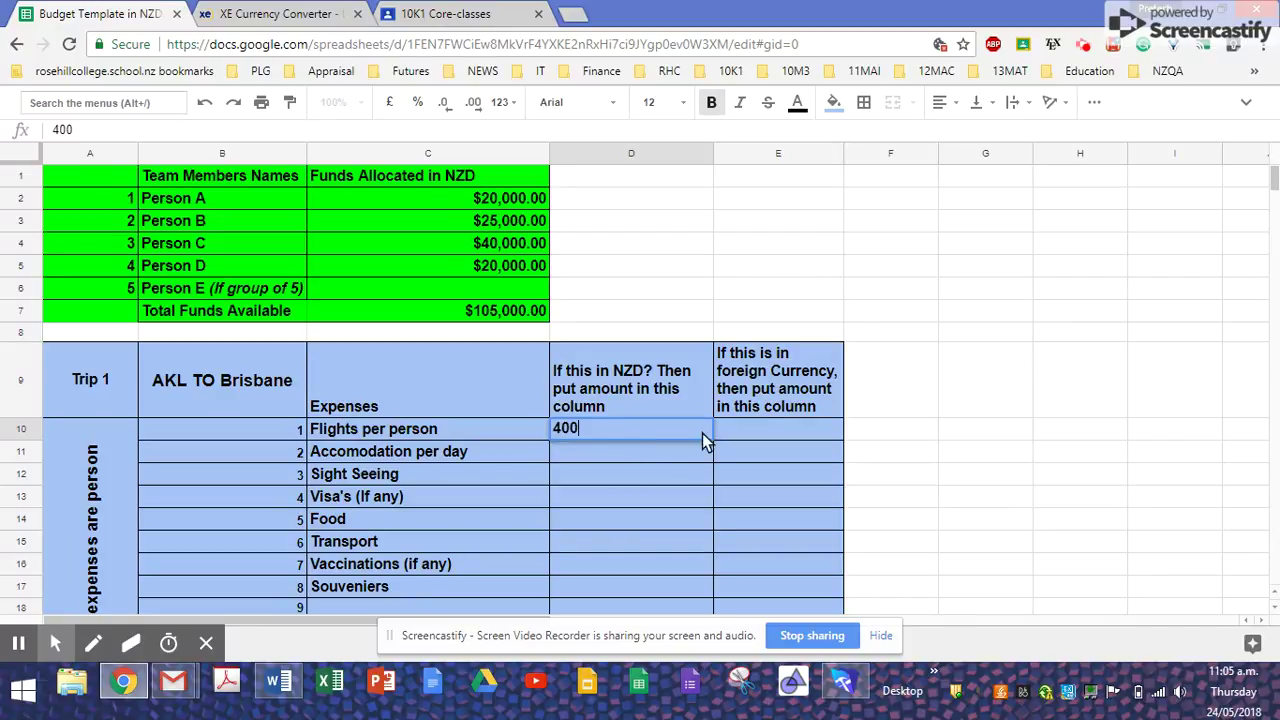
key("Tab")
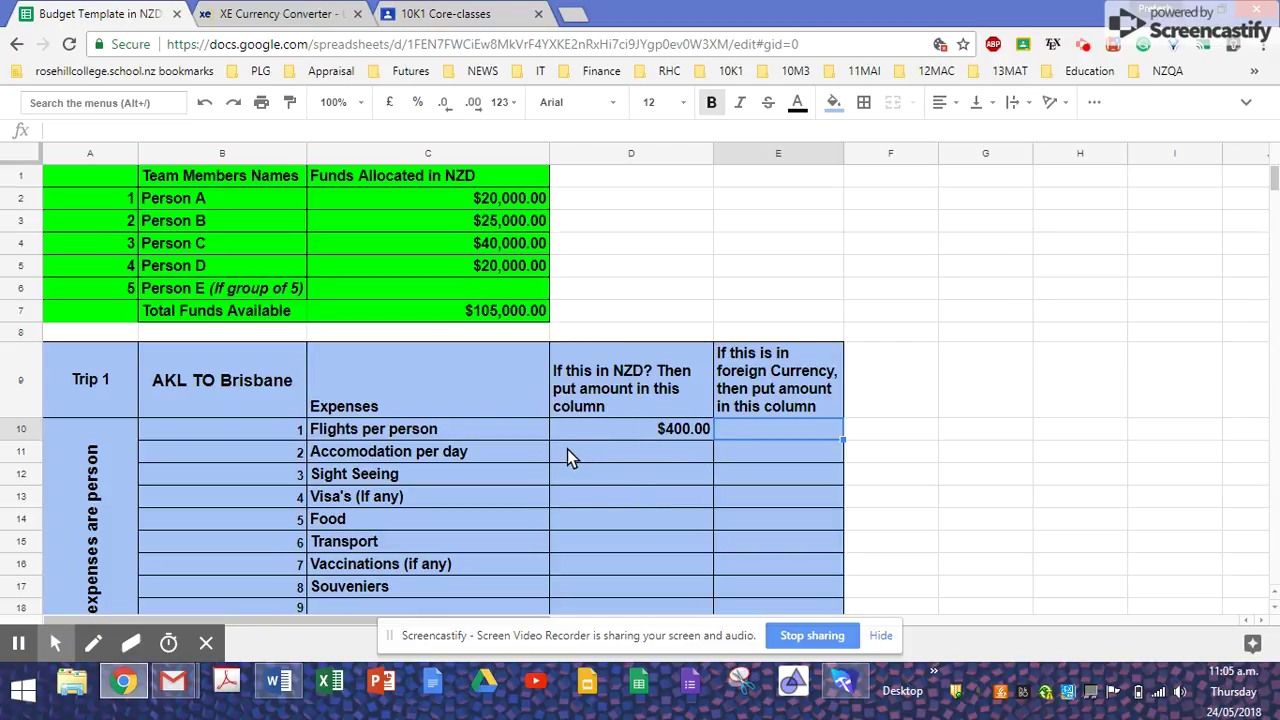
Enter 150 as the Trip 1 accommodation per day cost in the foreign currency column.
left_click(773, 453)
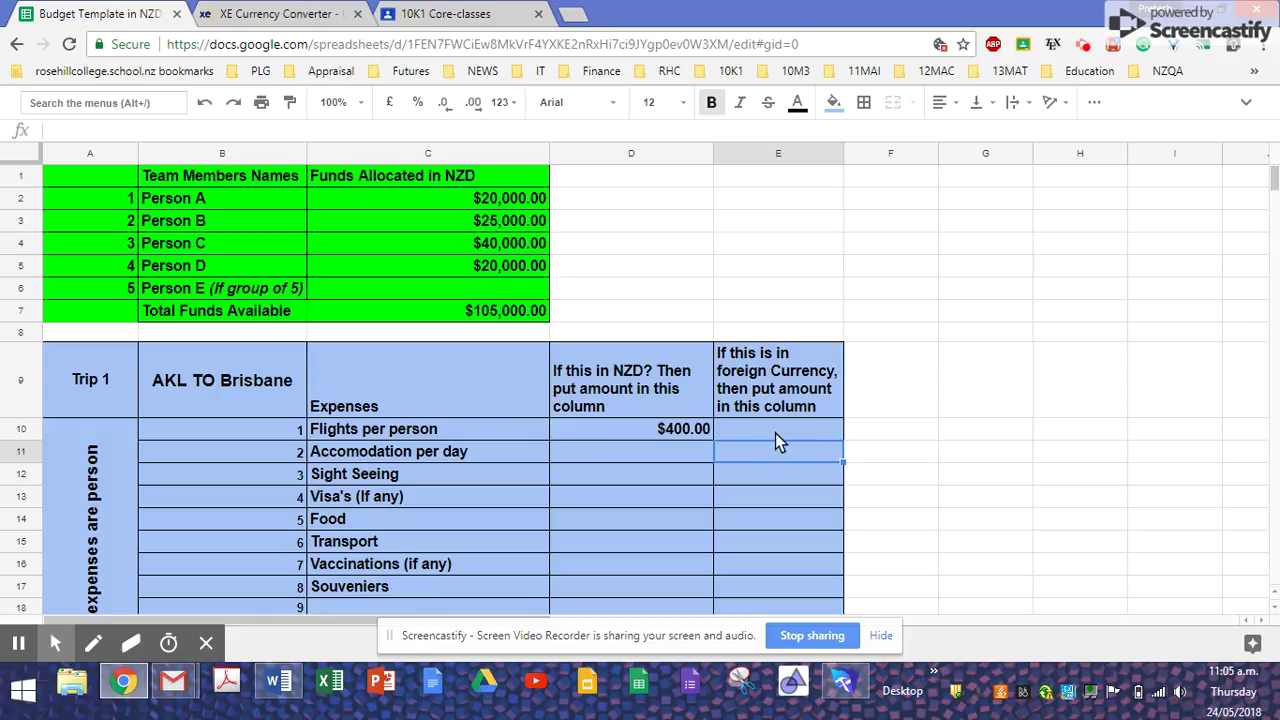
left_click(773, 434)
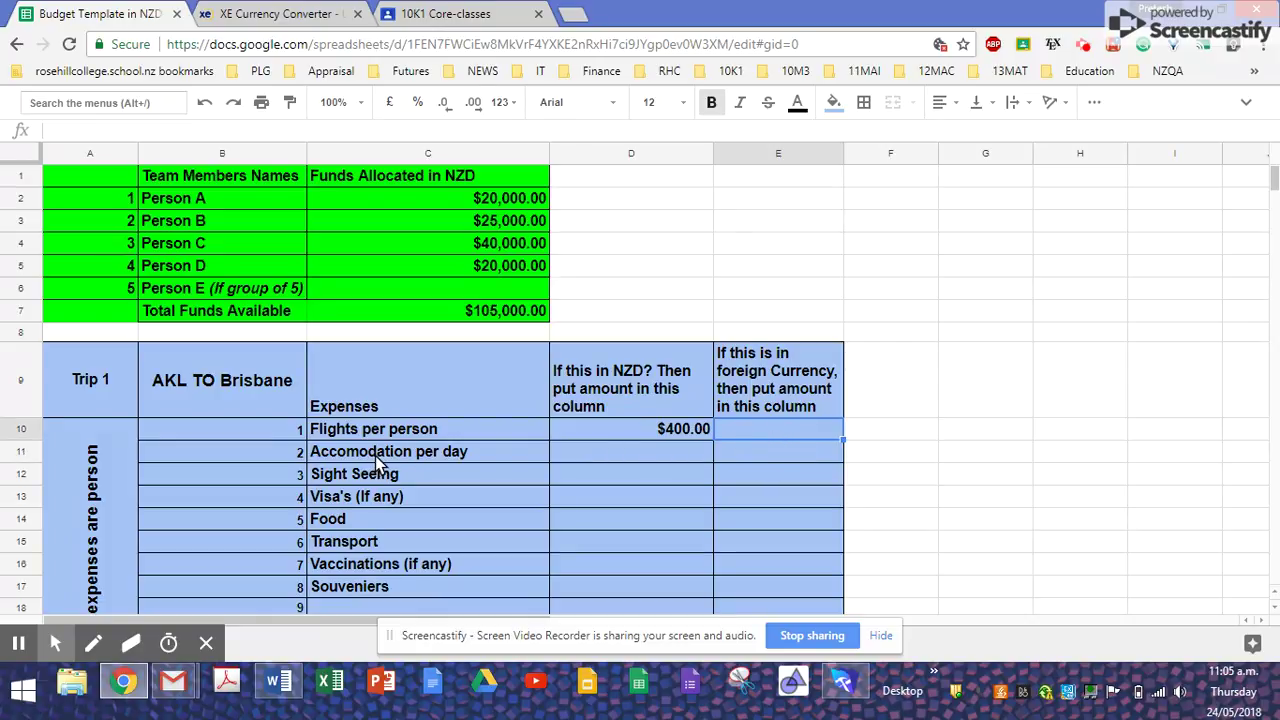
left_click(777, 455)
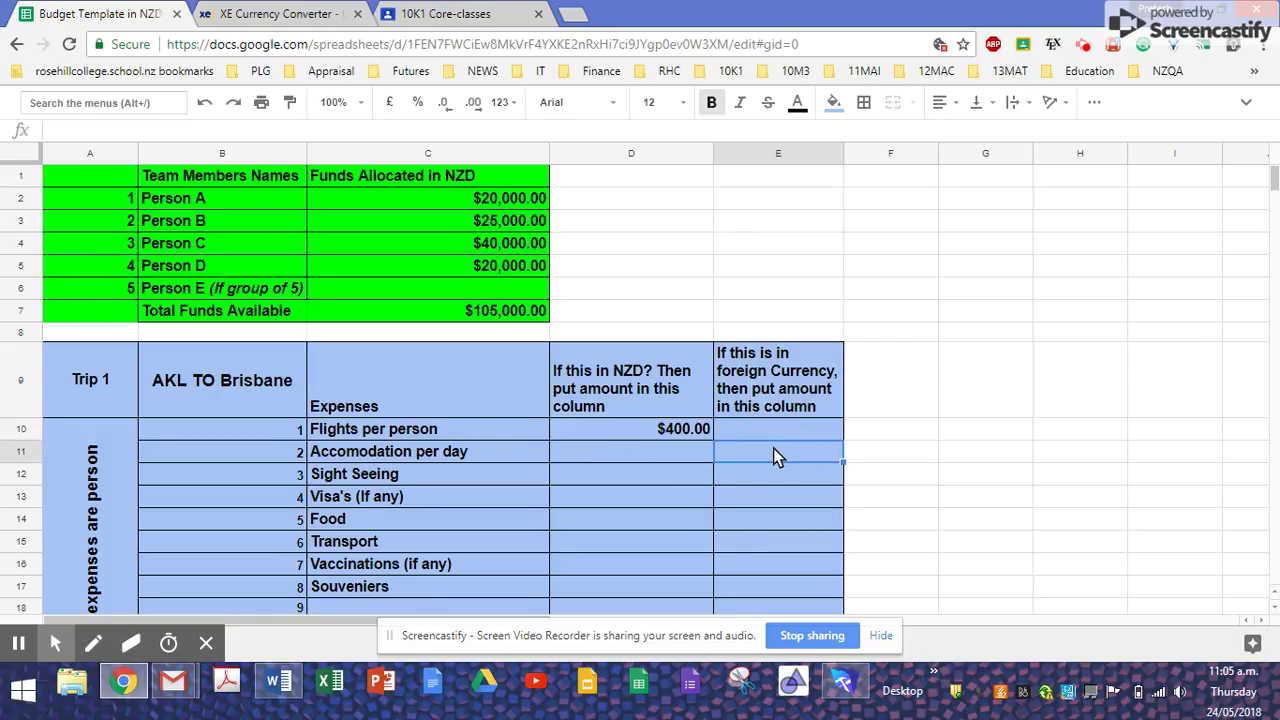
type("150")
key("Return")
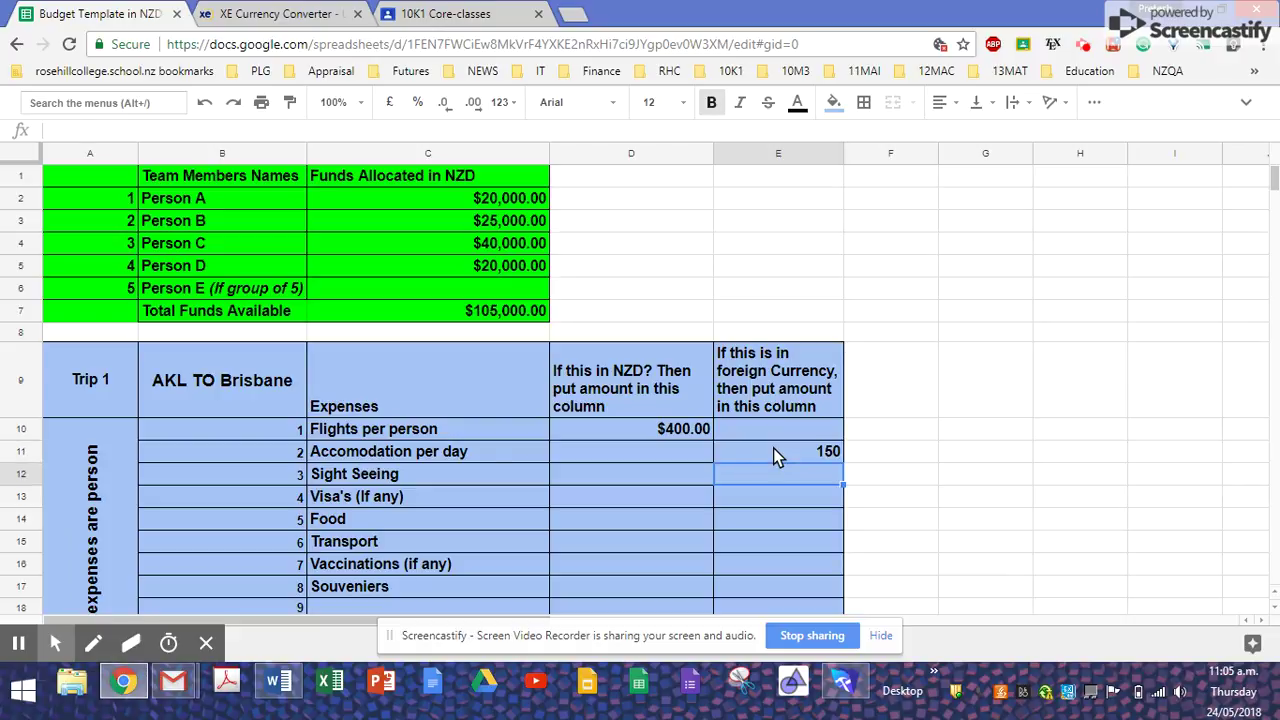
Format the Trip 1 foreign currency cells E10 to E27 as Number.
scroll(451, 475, "down", 1)
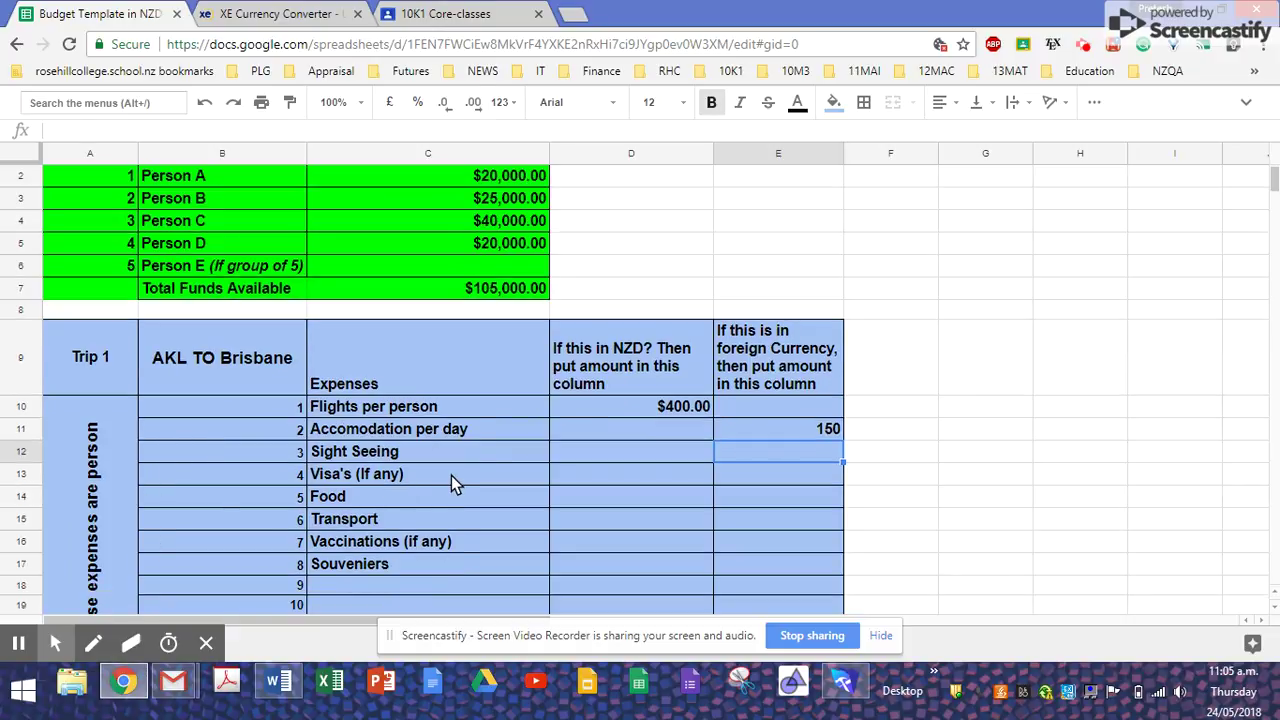
left_click(785, 438)
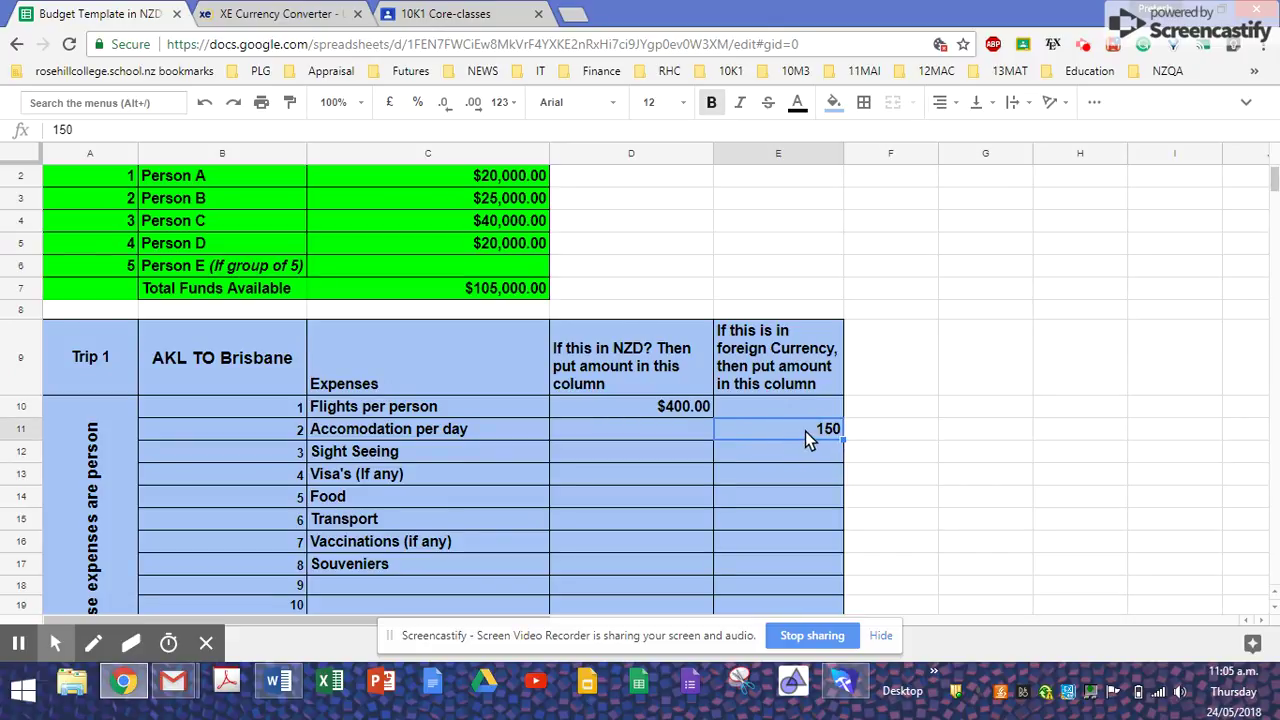
left_click(800, 412)
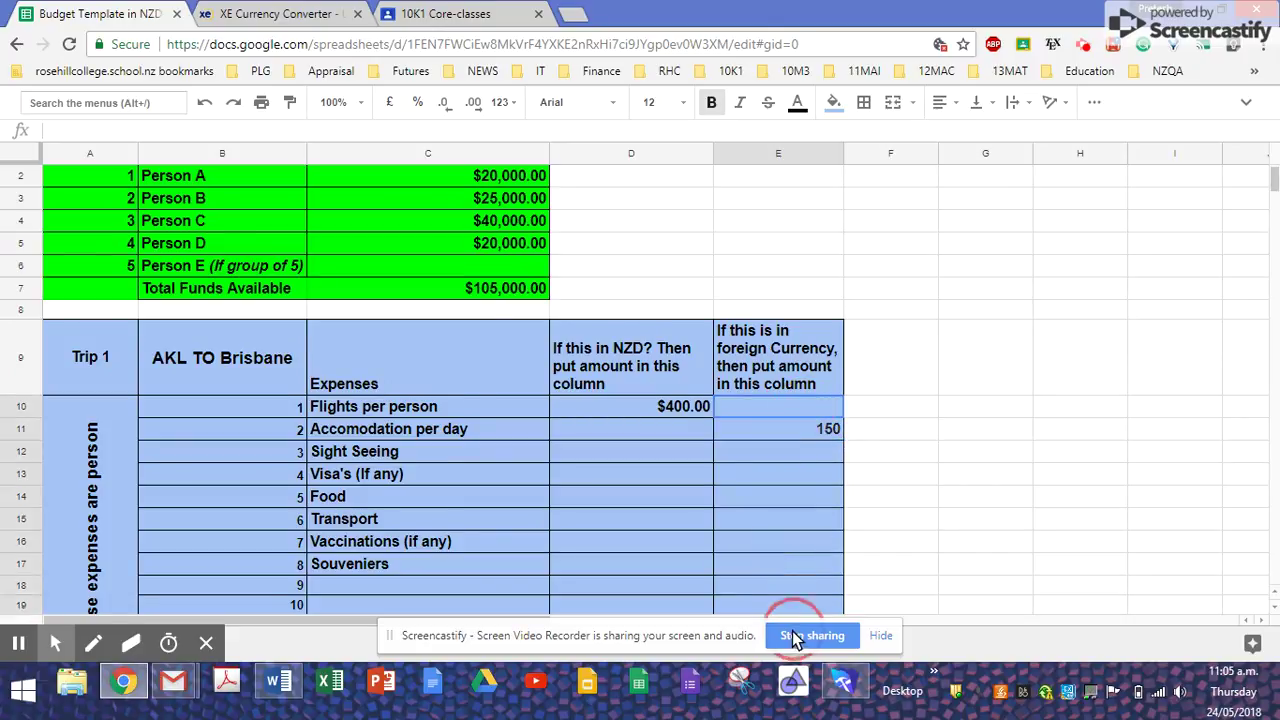
scroll(797, 560, "down", 2)
scroll(790, 500, "down", 1)
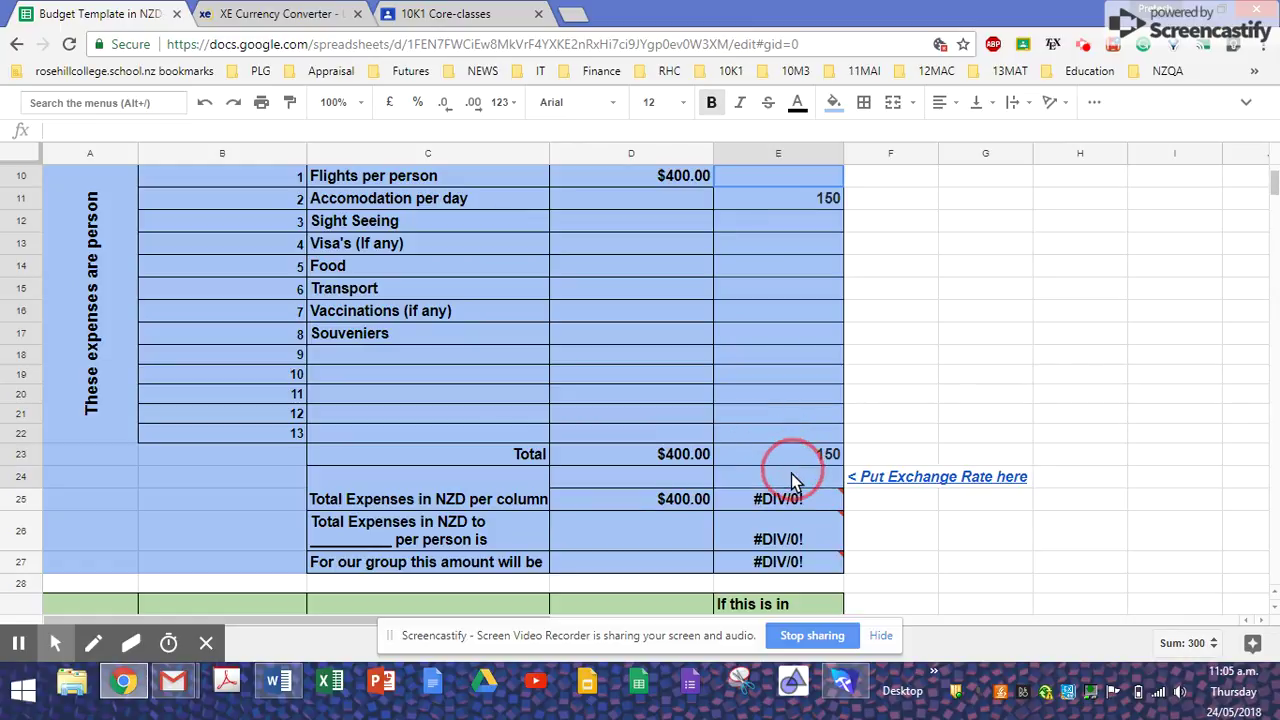
left_click(786, 562, "shift")
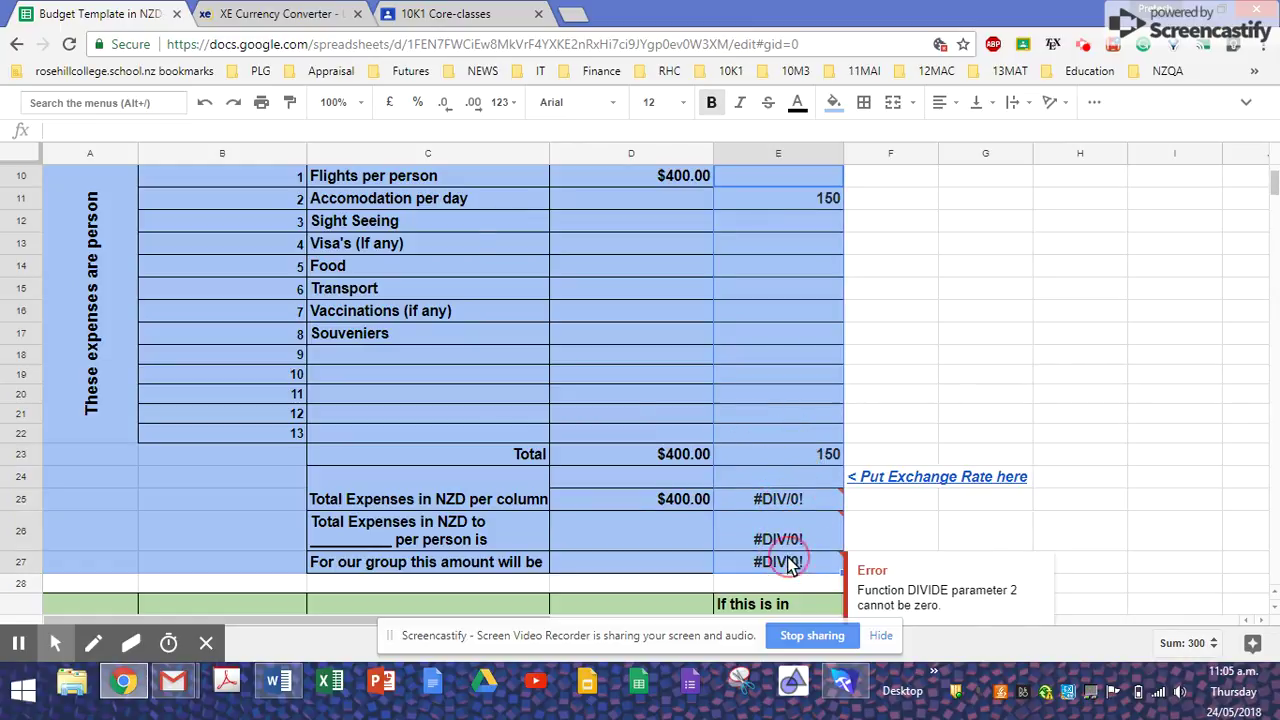
left_click(500, 102)
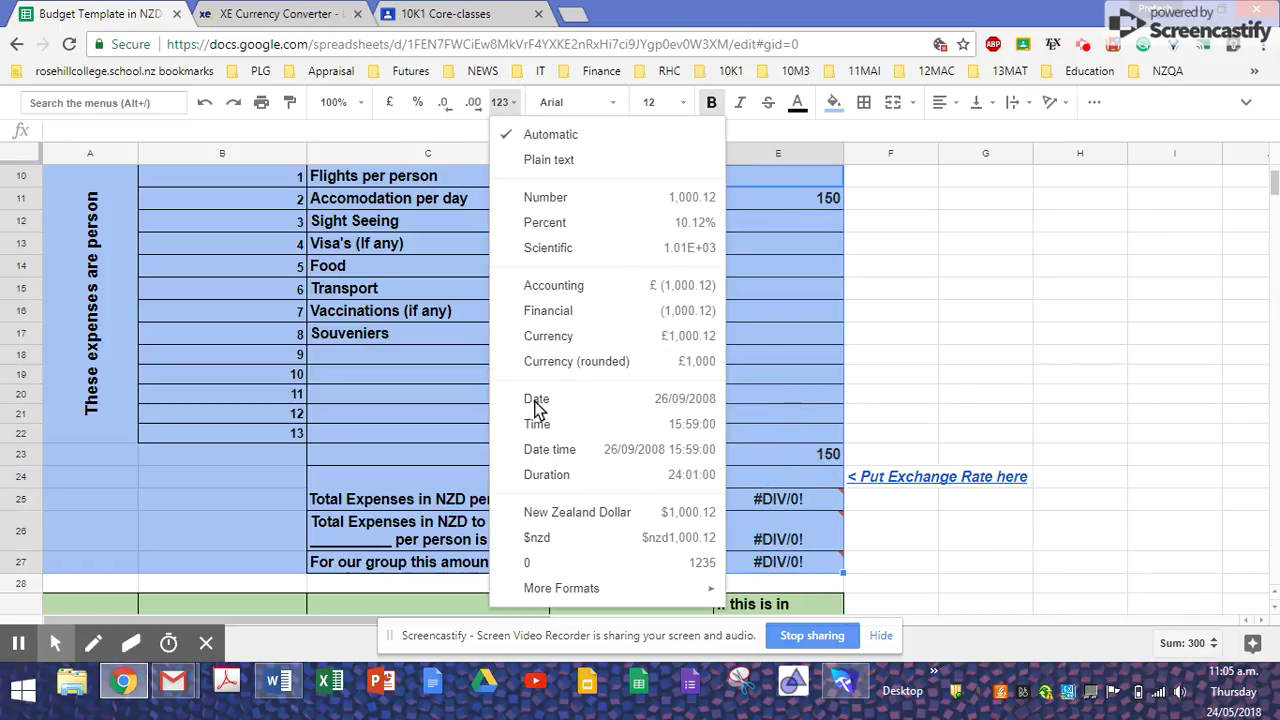
left_click(581, 197)
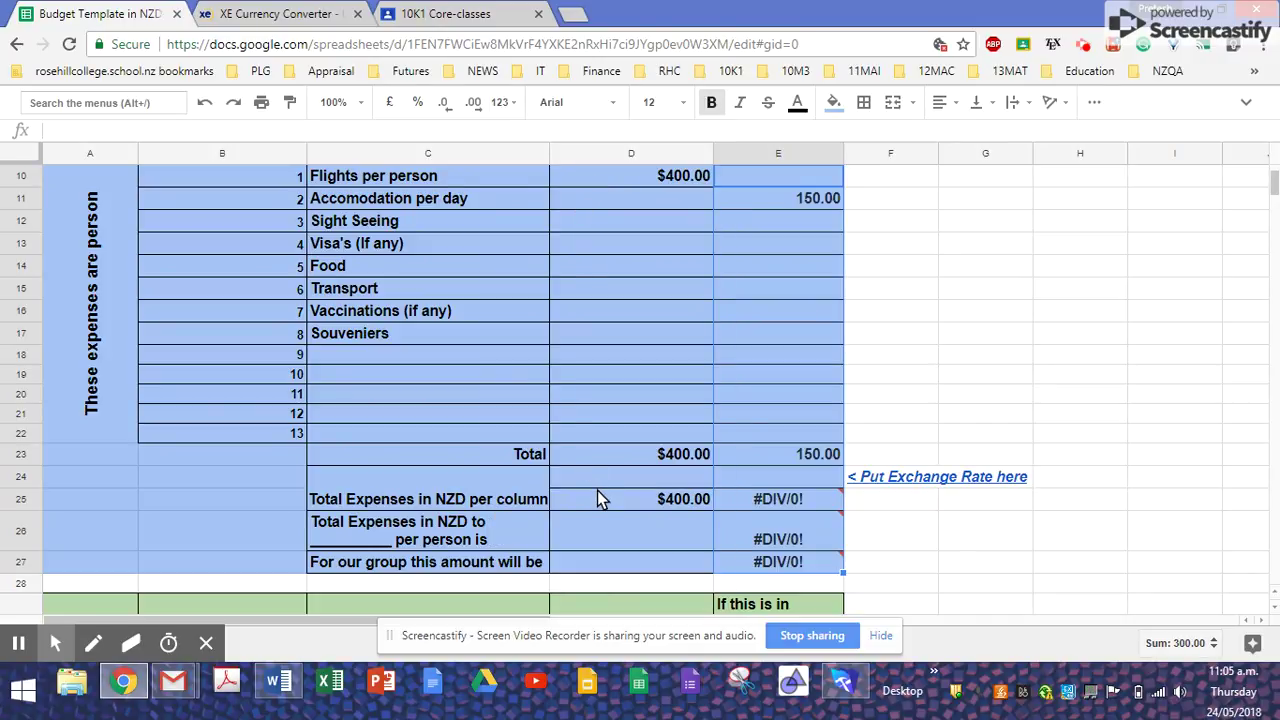
Try the New Zealand Dollar format on the Trip 1 foreign currency cells E10 to E27, and undo it.
left_click(500, 102)
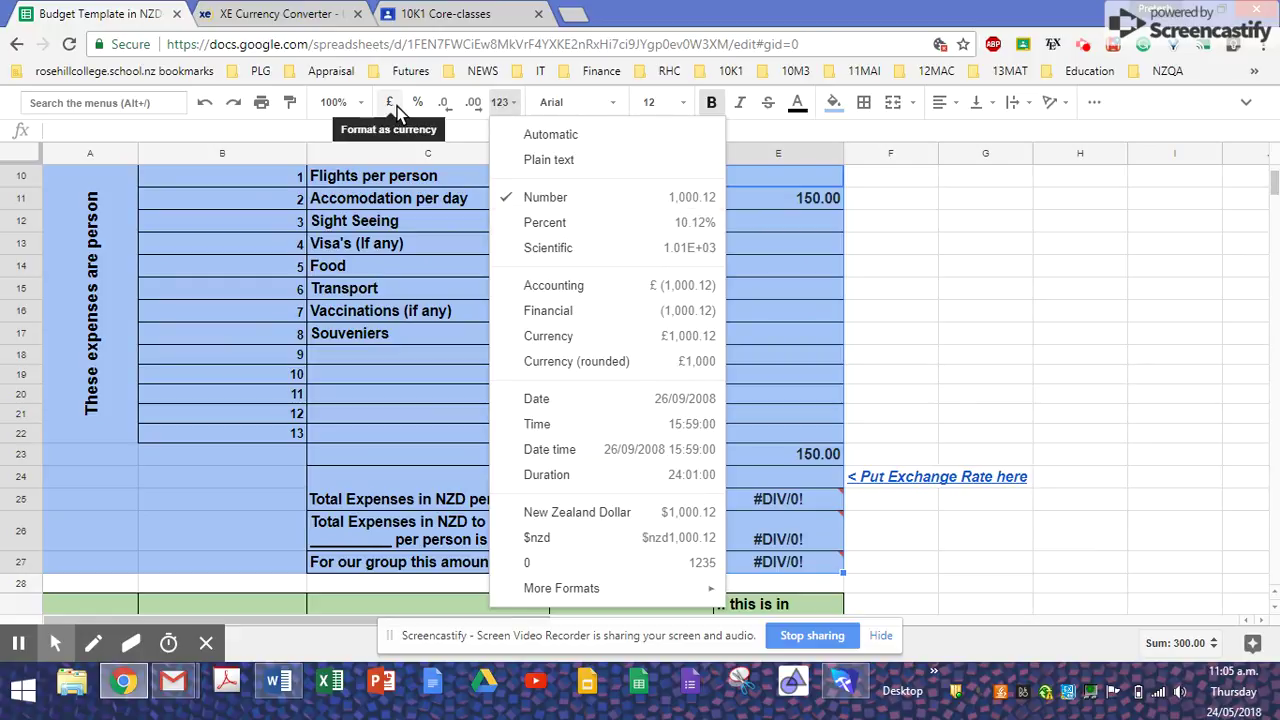
left_click(578, 511)
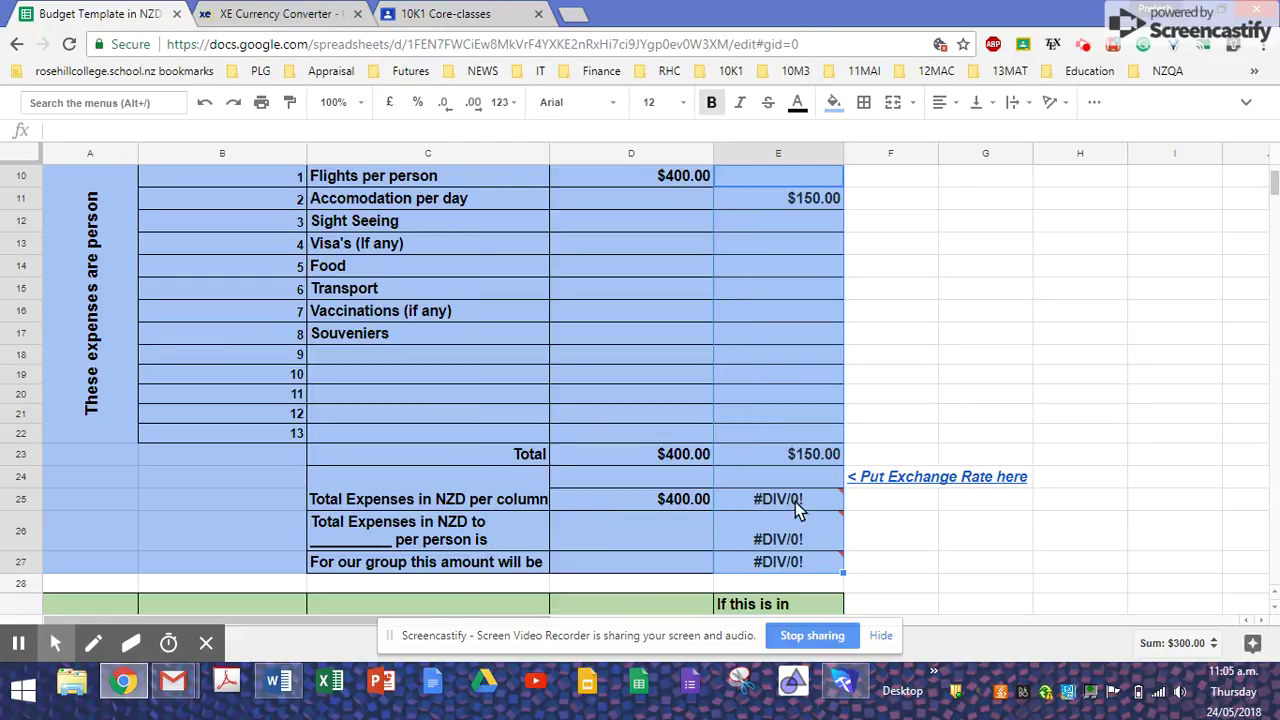
left_click(760, 358)
scroll(760, 358, "up", 3)
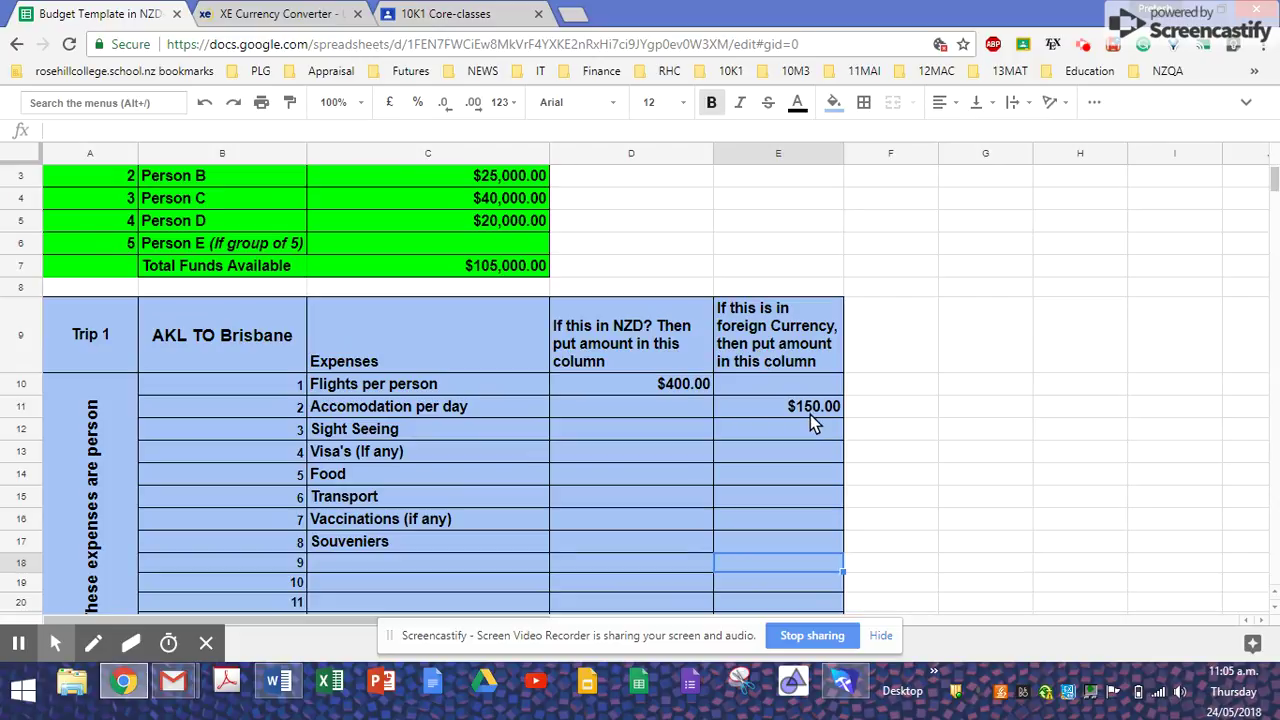
left_click(800, 410)
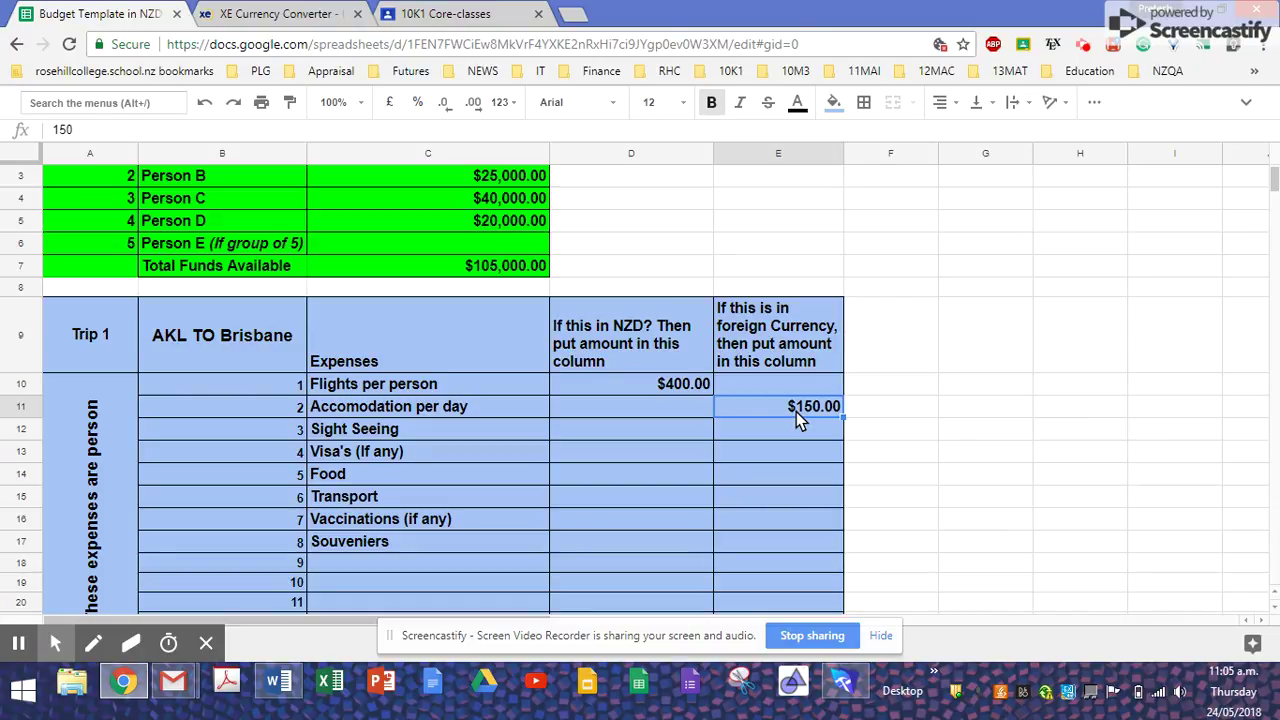
key("ctrl+z")
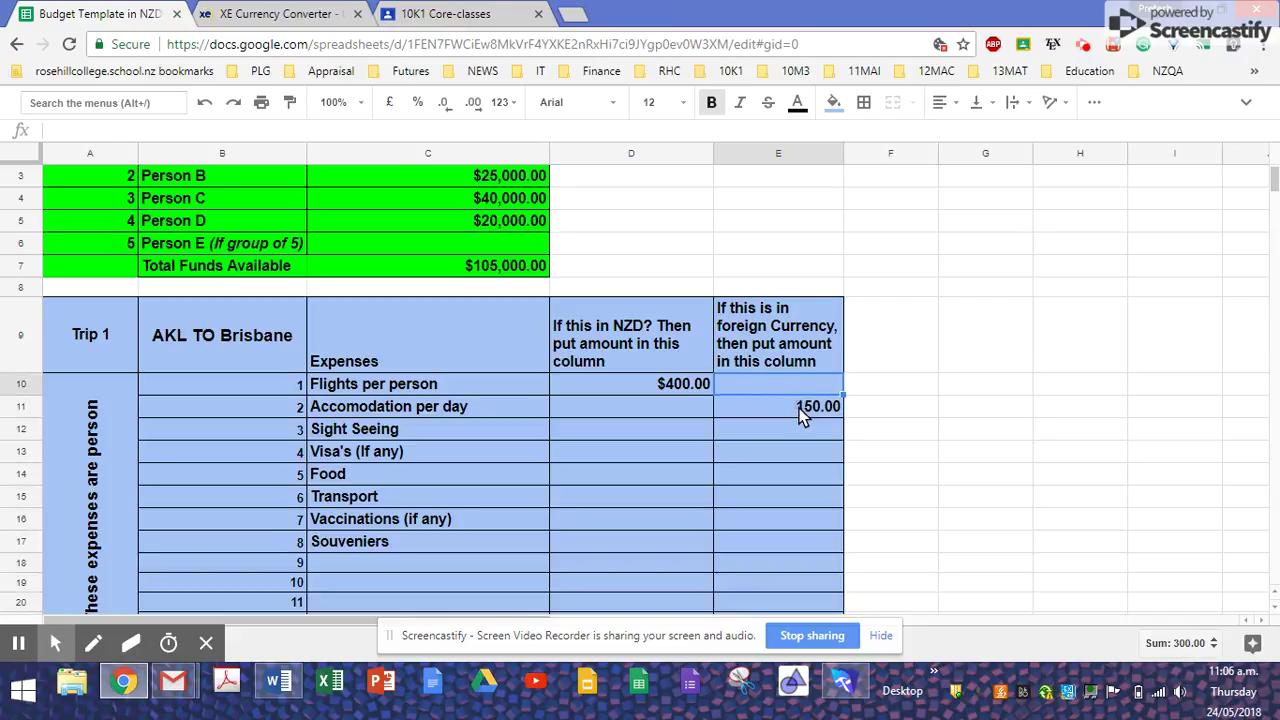
Enter 200 as the Trip 1 sight seeing cost in the foreign currency column.
left_click(799, 414)
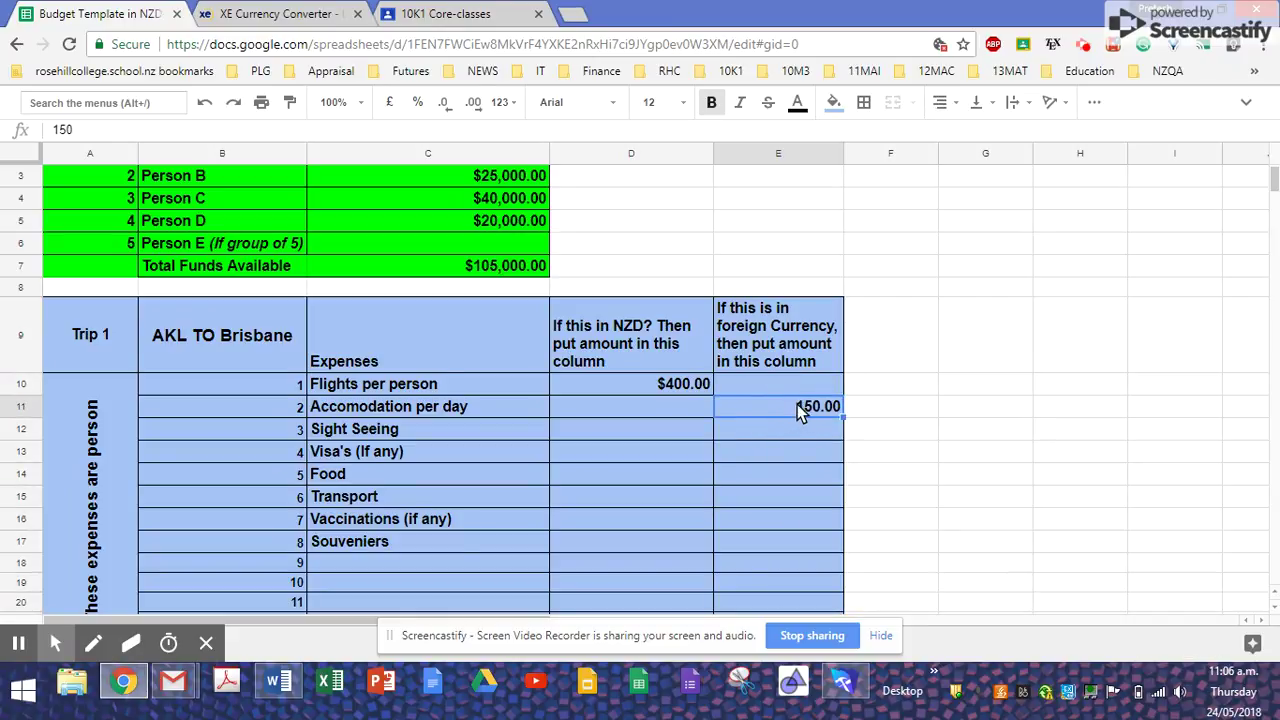
scroll(729, 462, "down", 1)
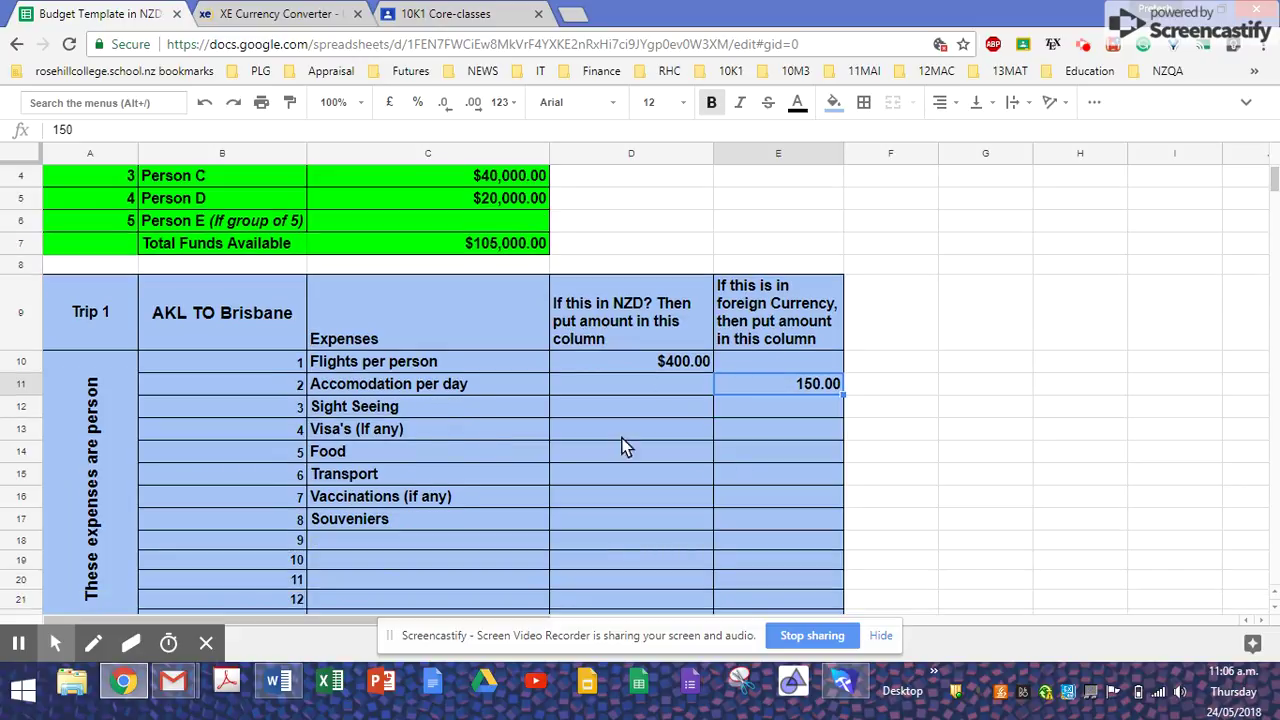
left_click(776, 407)
type("200")
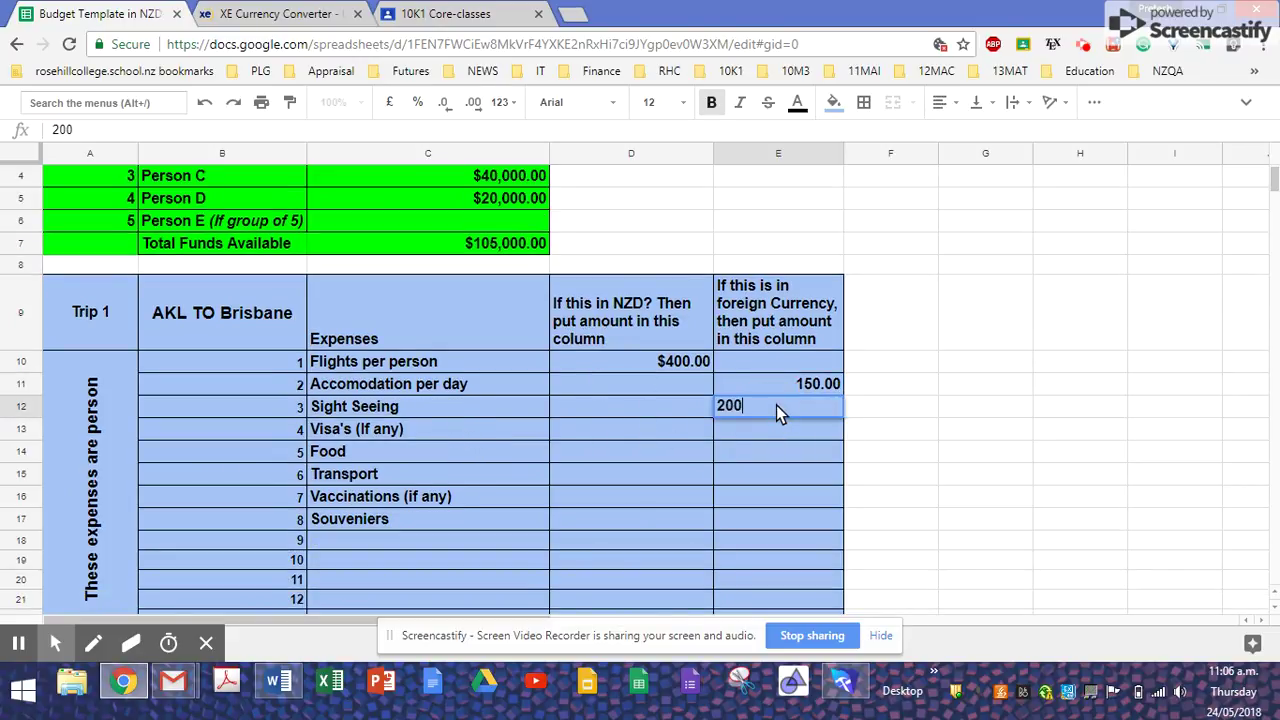
key("Return")
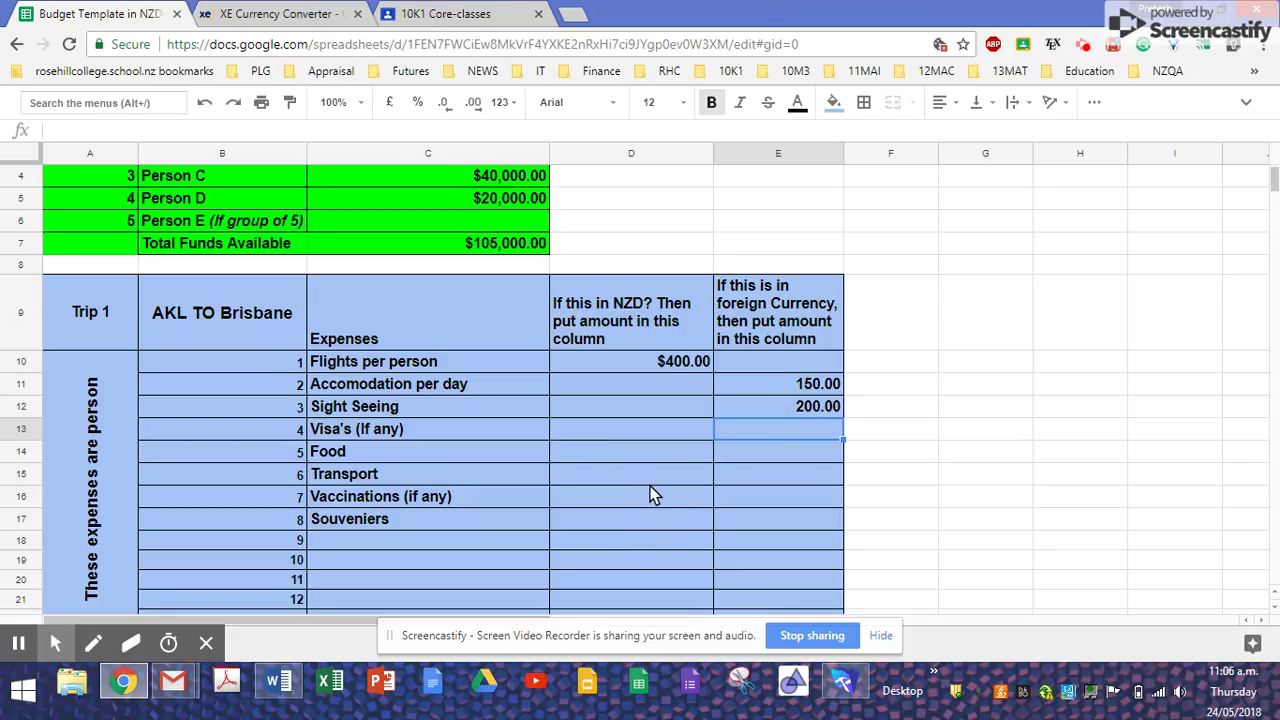
Check the Trip 1 Total formulas for both currency columns and the Total Expenses in NZD per column row.
scroll(650, 495, "down", 2)
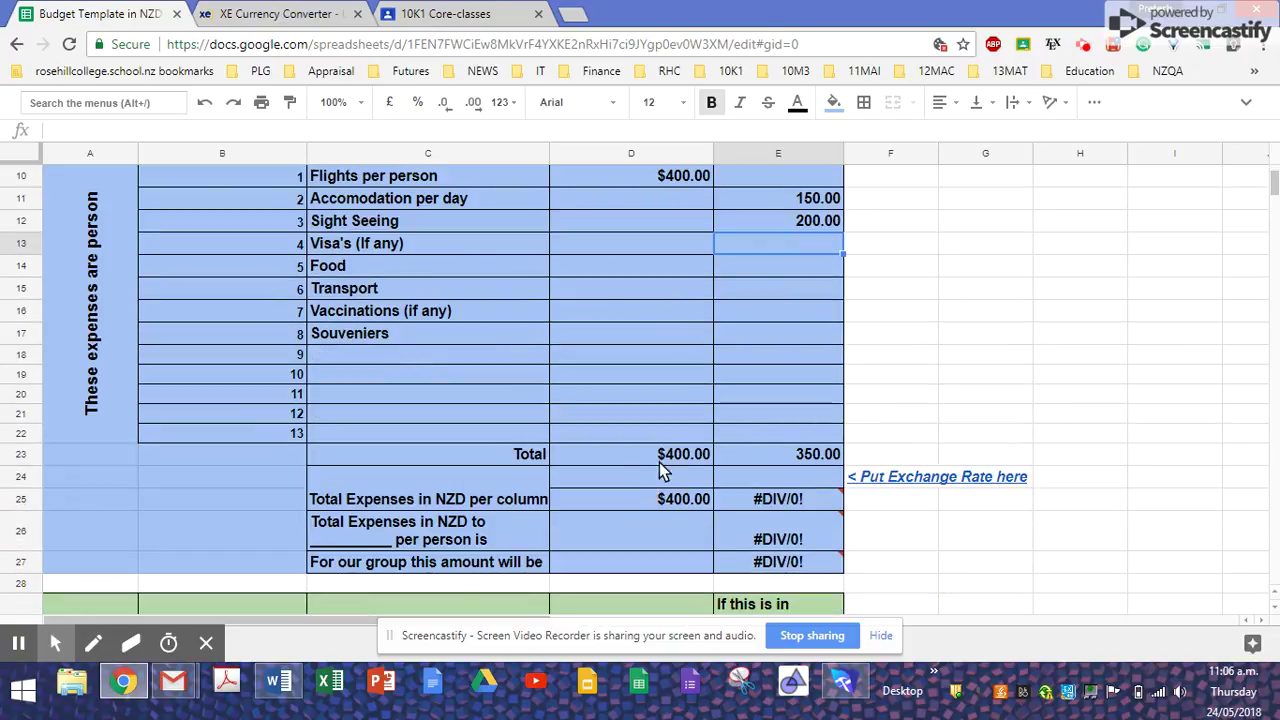
left_click(663, 457)
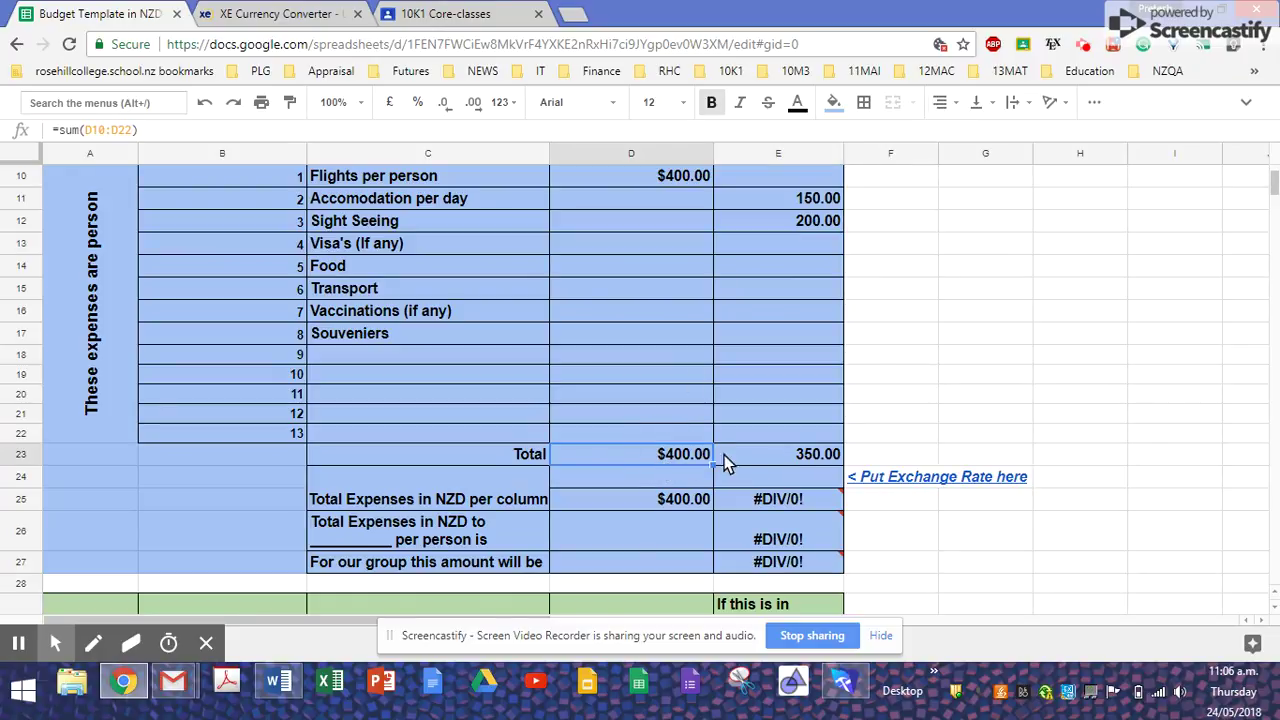
left_click(790, 458)
left_click(659, 462)
left_click(800, 458)
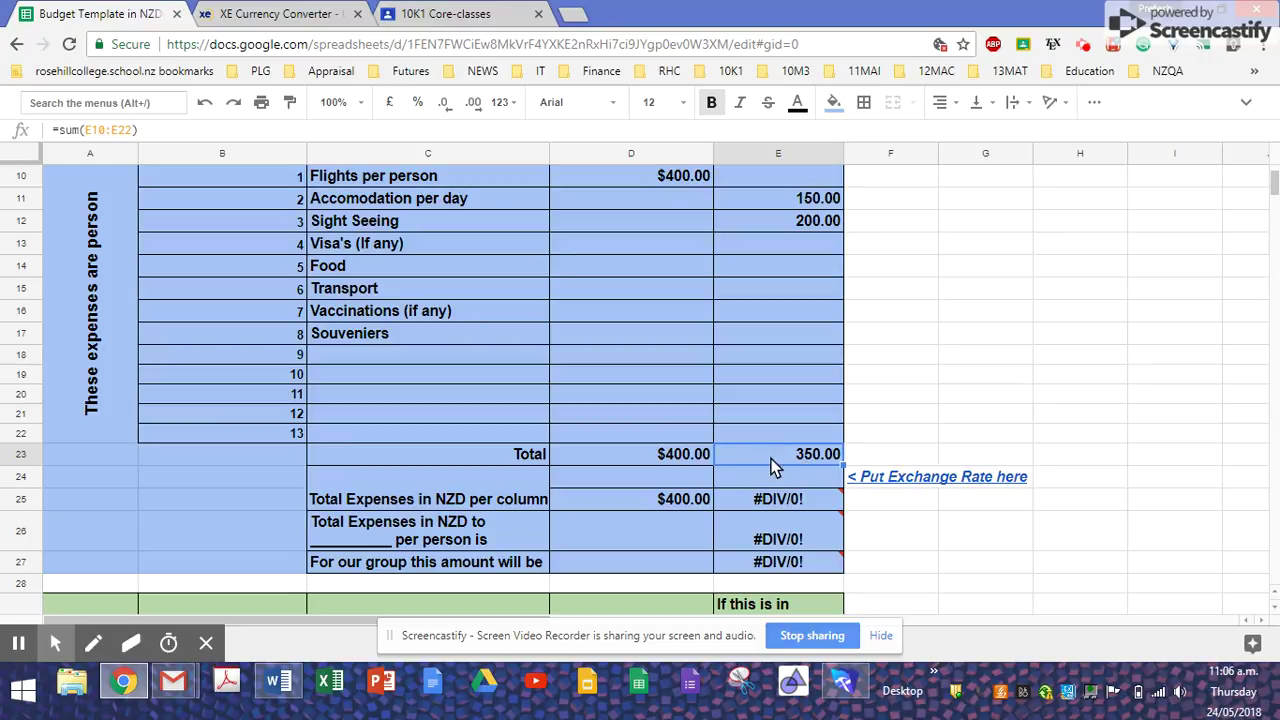
left_click(346, 507)
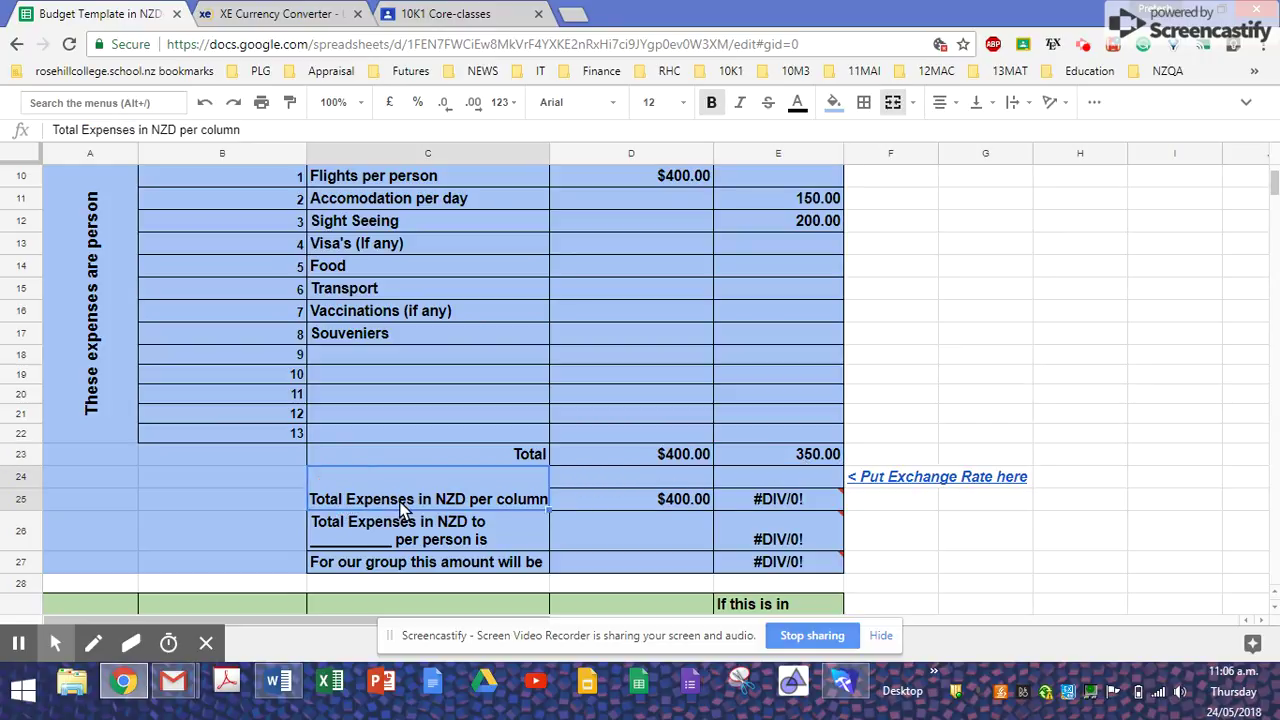
left_click(705, 505)
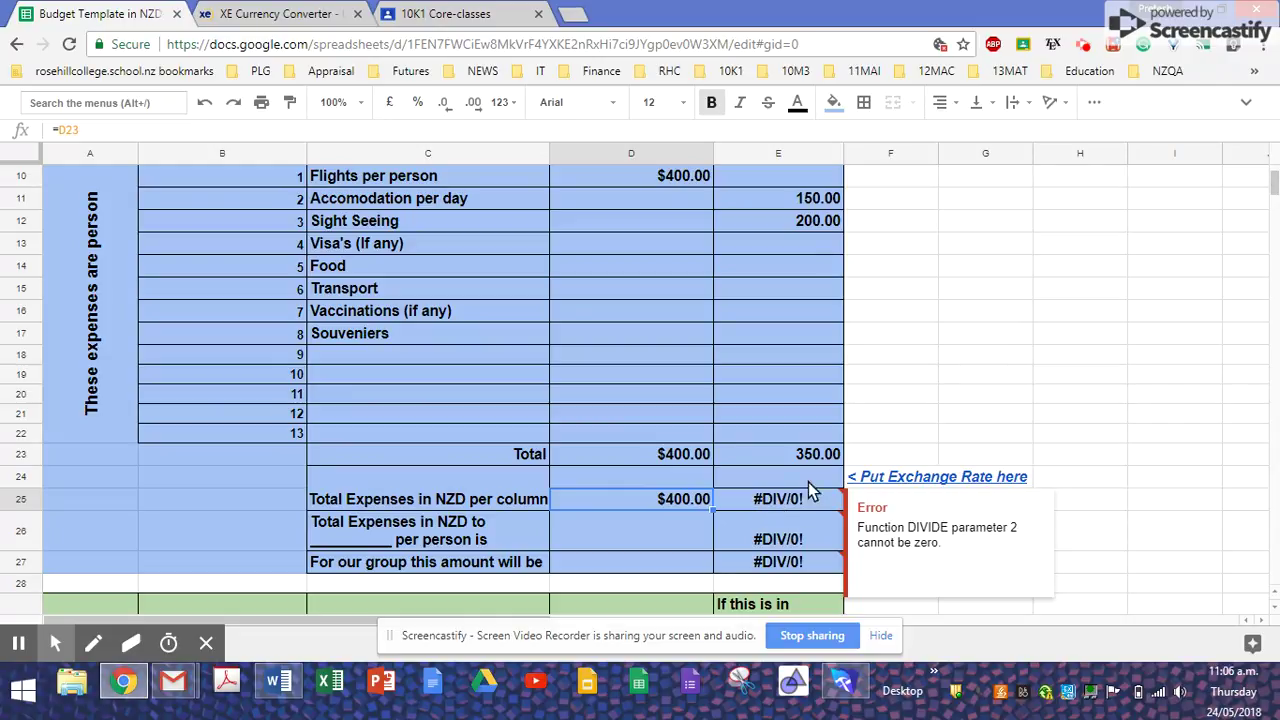
Convert 1 NZD to AUD in the XE Currency Converter and copy the resulting exchange rate.
left_click(780, 478)
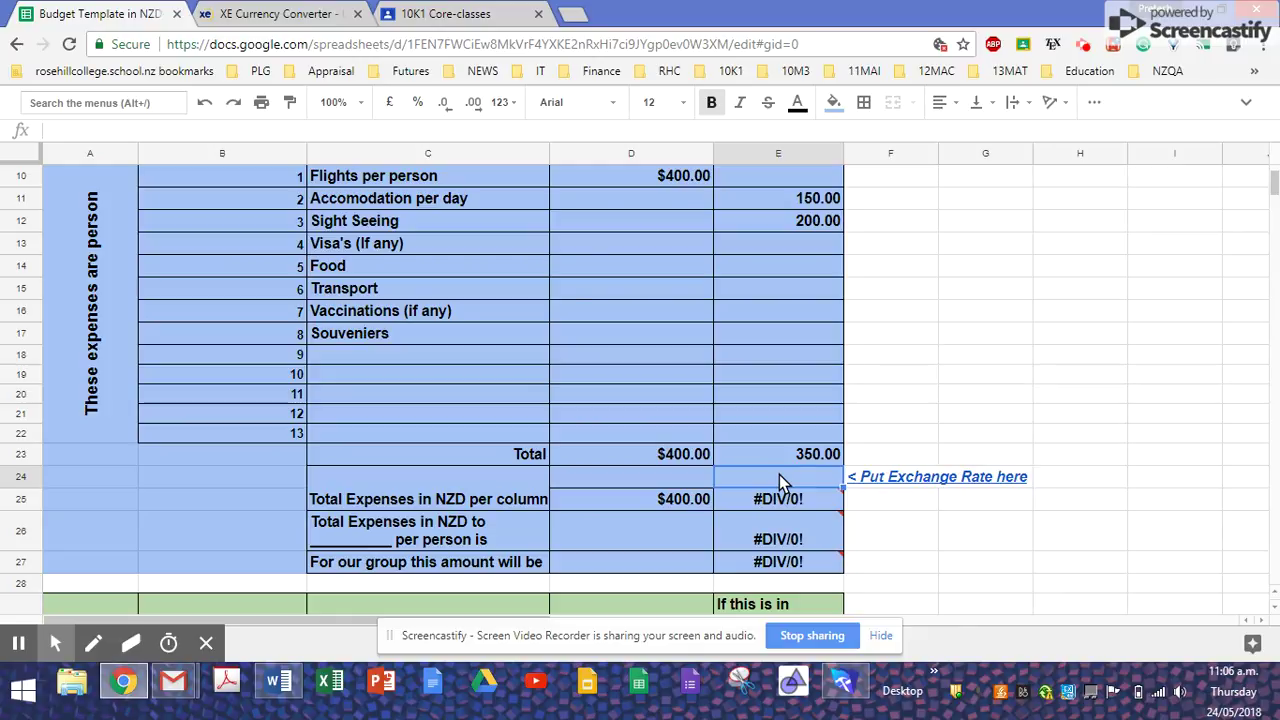
left_click(270, 14)
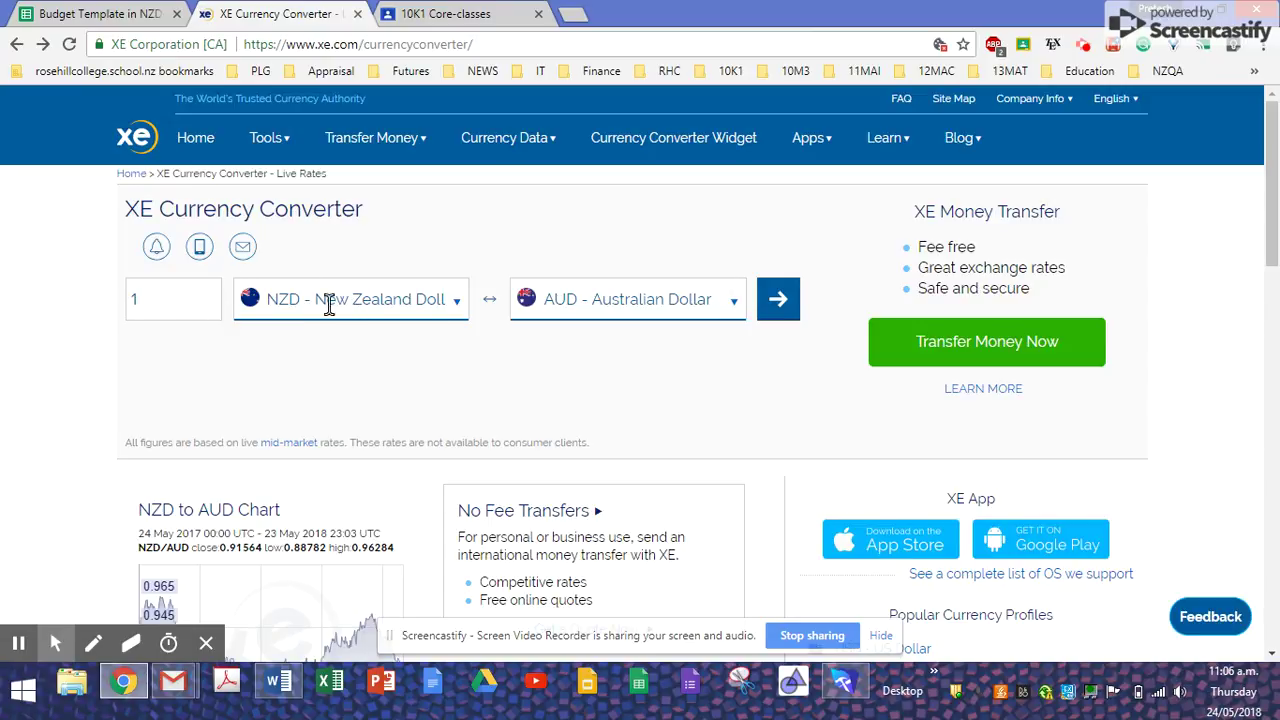
left_click(786, 308)
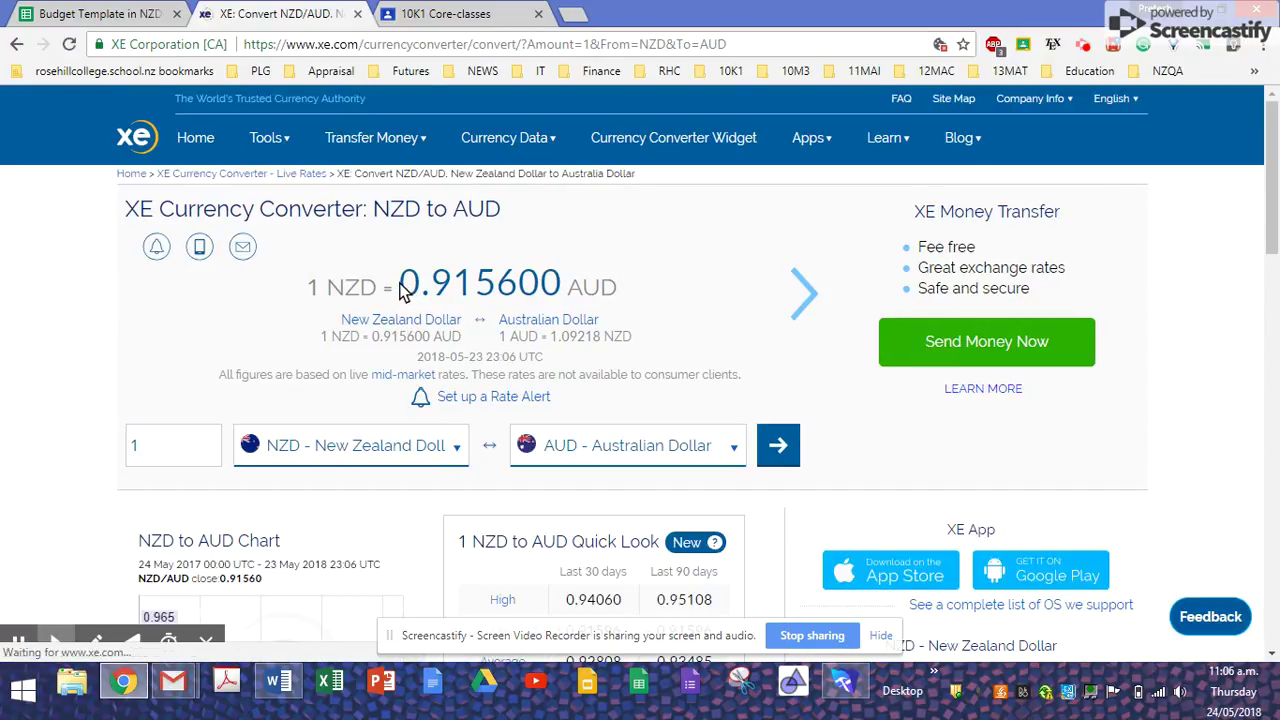
left_click_drag(399, 287, 566, 286)
key("ctrl+c")
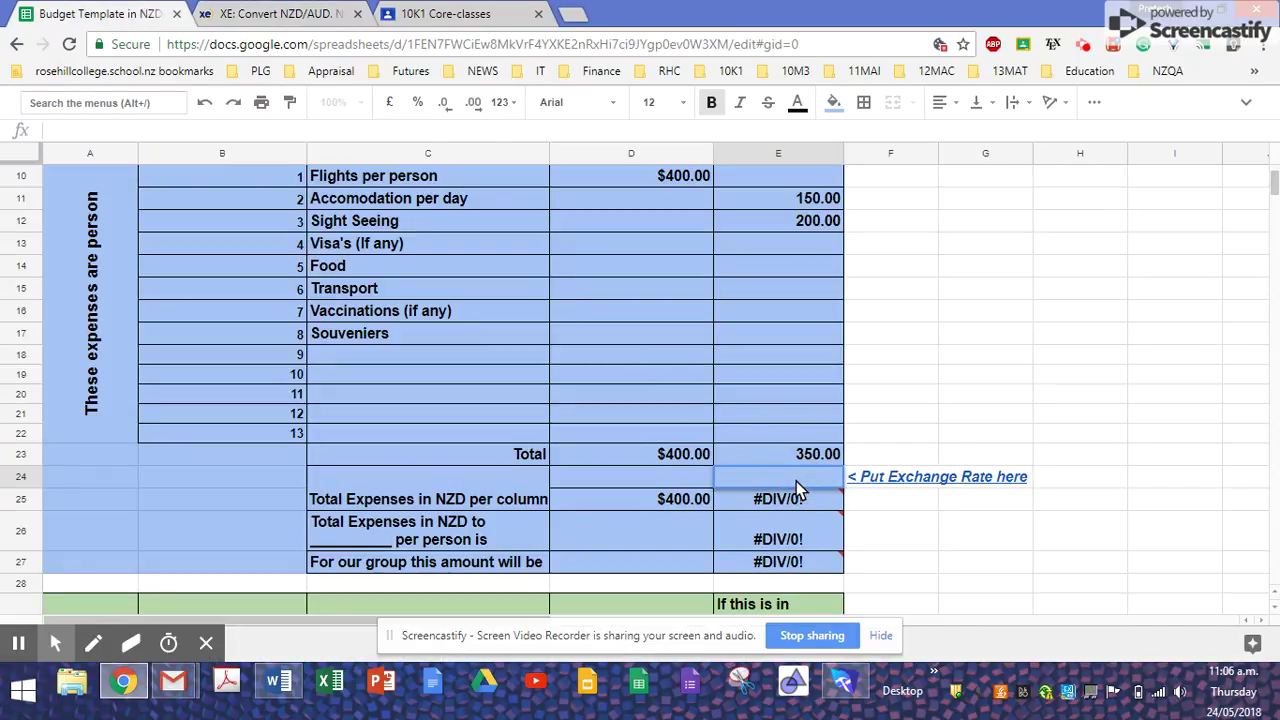
Try pasting the copied exchange rate with its source formatting into the Trip 1 exchange rate cell E24, and undo it.
key("ctrl+v")
key("Escape")
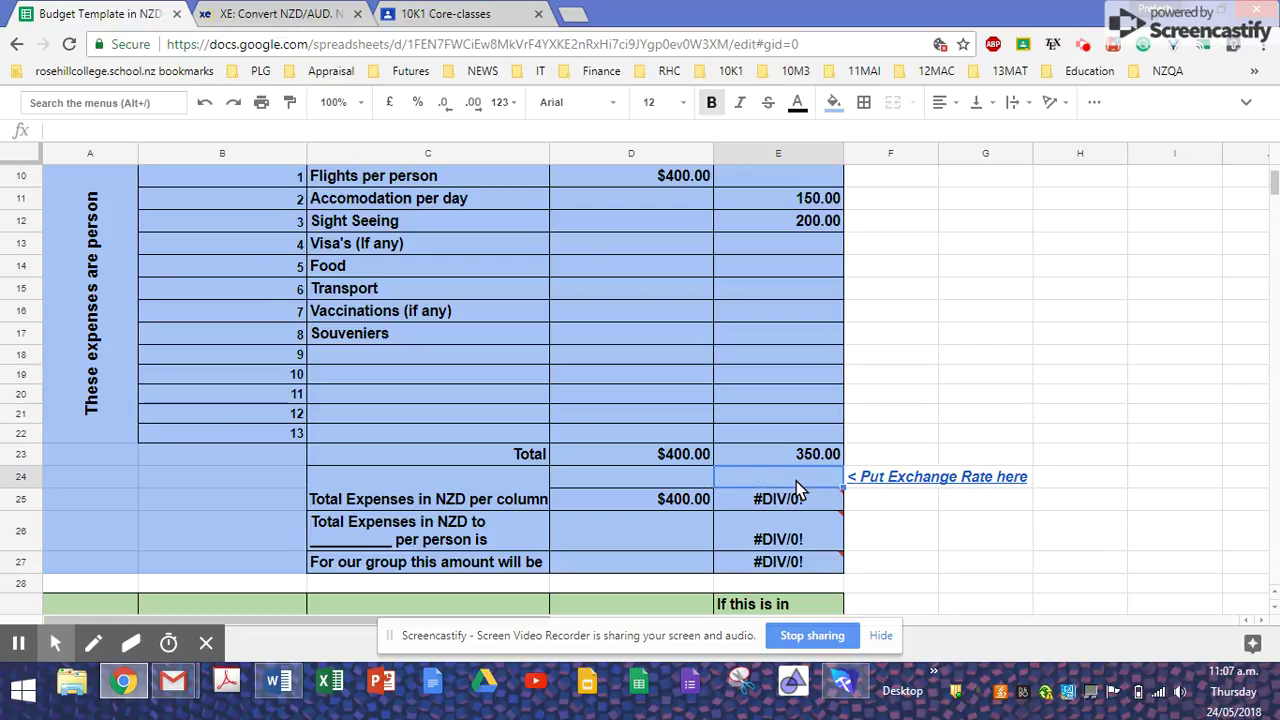
left_click(797, 487)
type("0.9156")
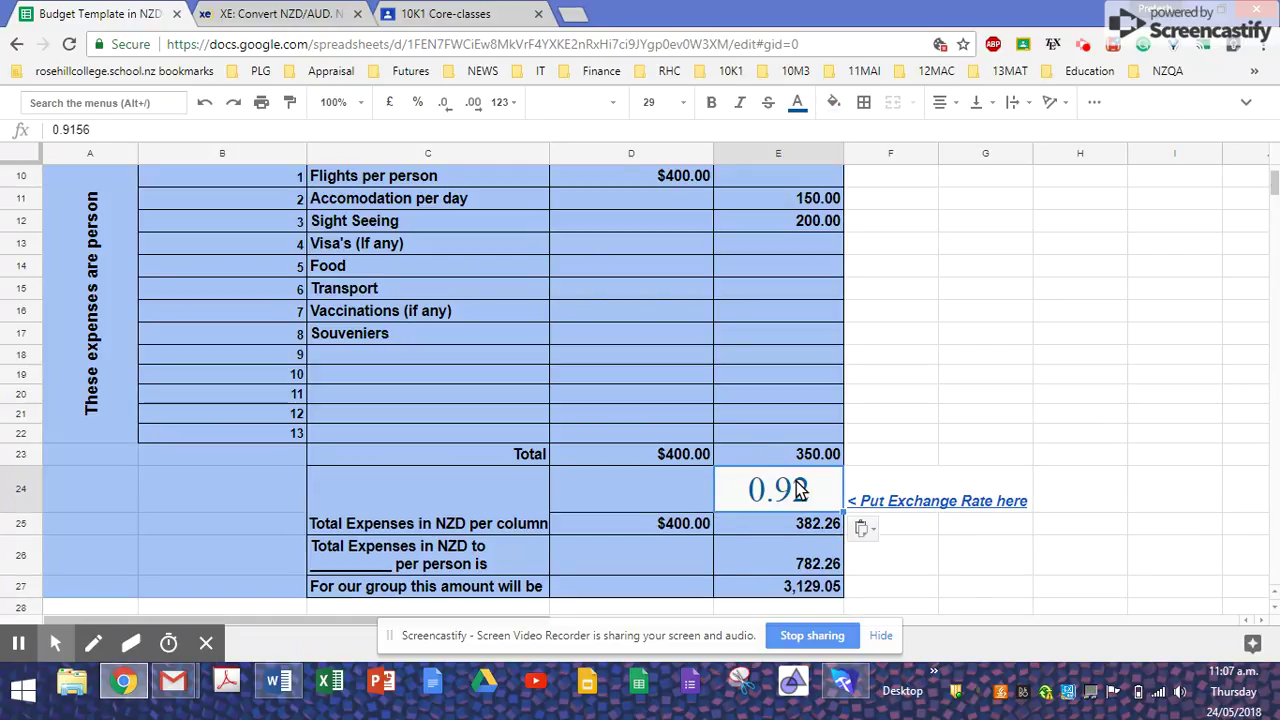
key("ctrl+z")
Enter 0.9156 as the Trip 1 exchange rate in cell E24, keeping the cell's own formatting.
left_click(795, 486)
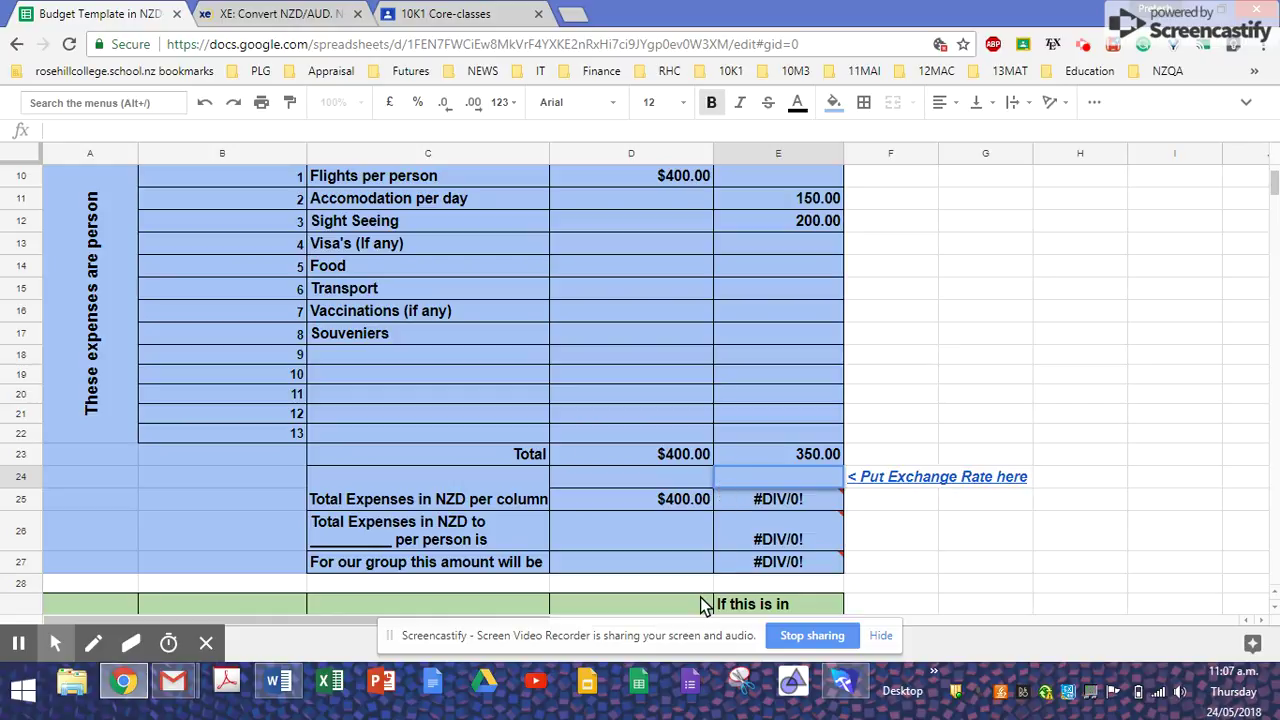
key("ctrl+v")
key("Return")
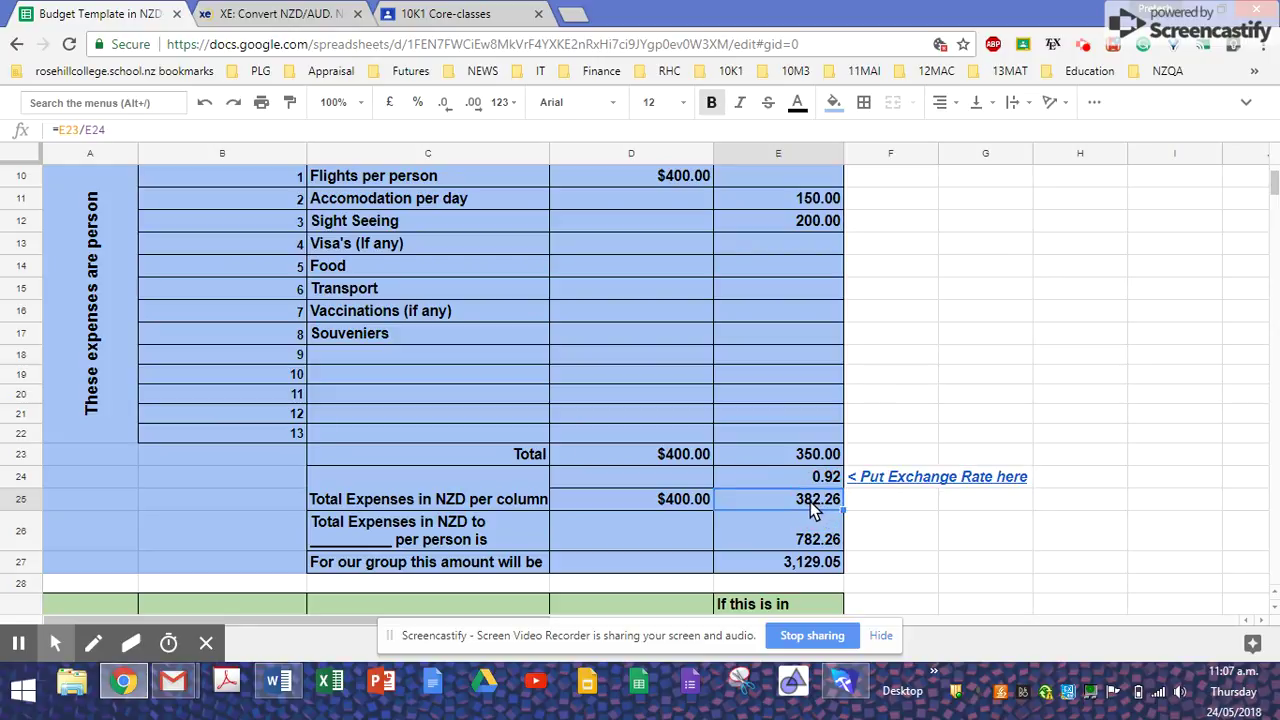
Format the Trip 1 per-person total and group amount in cells E26 and E27 as New Zealand Dollar.
left_click(415, 545)
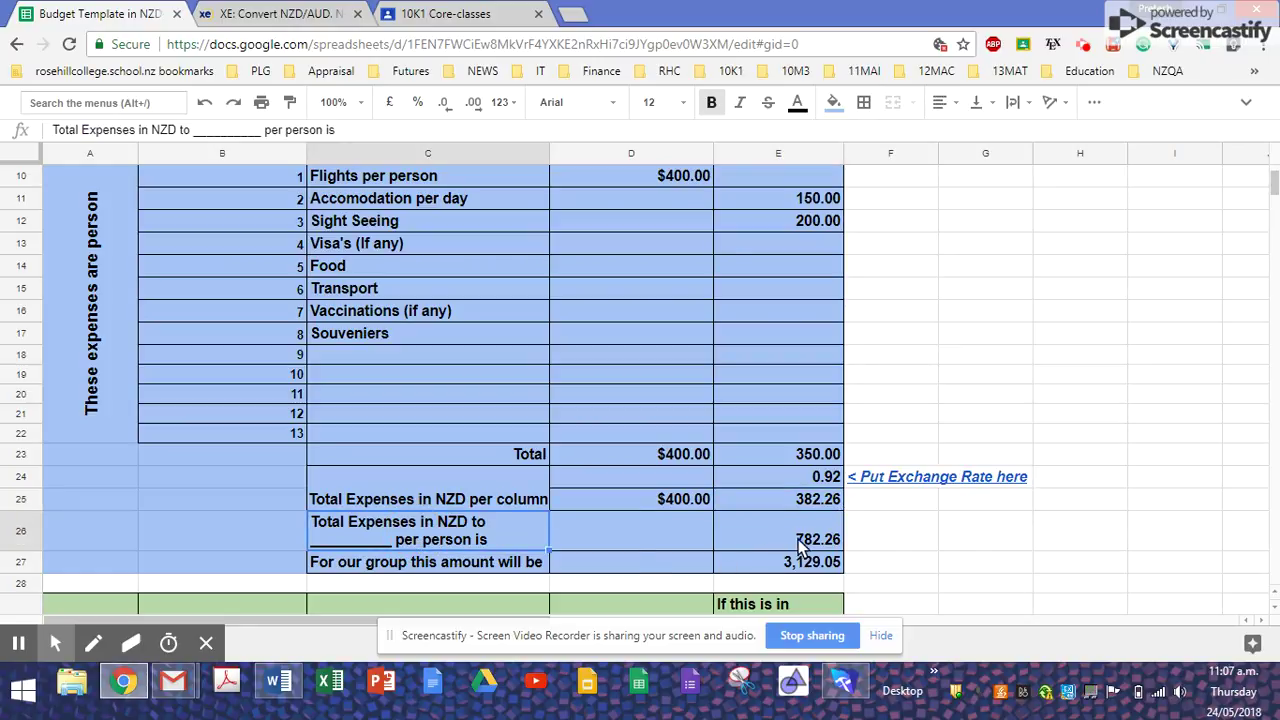
left_click(805, 543)
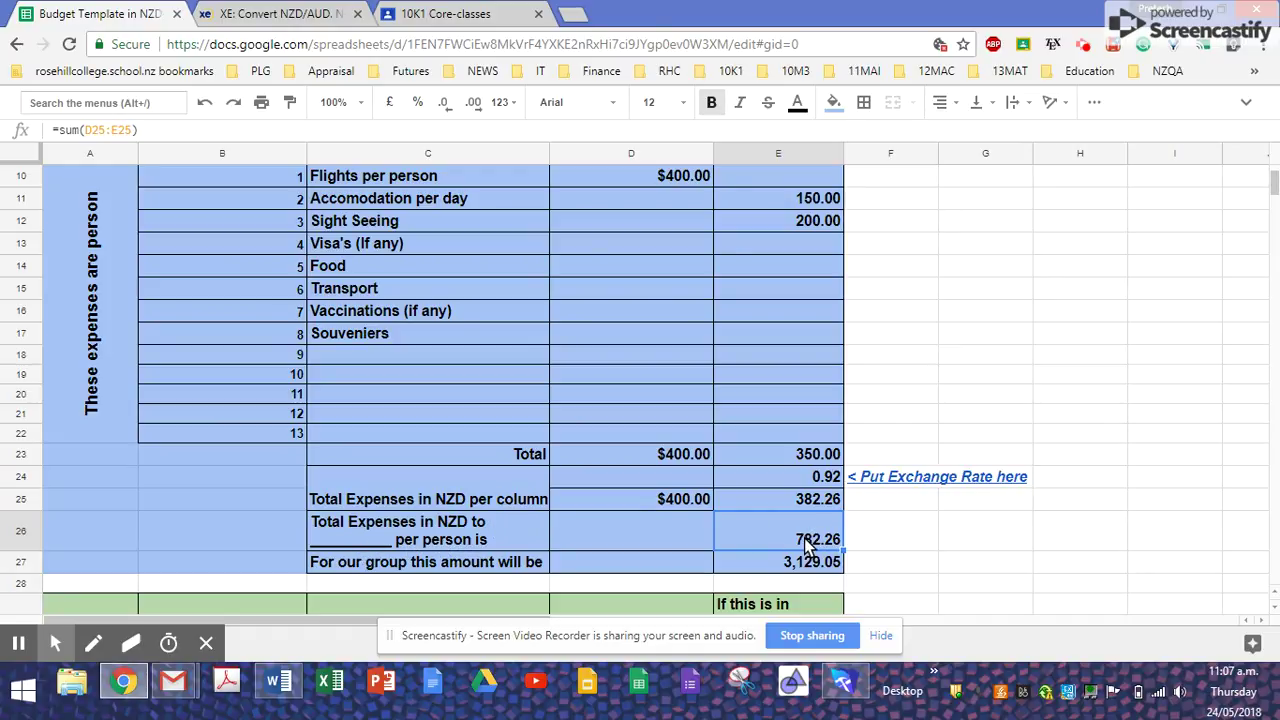
left_click_drag(805, 545, 806, 562)
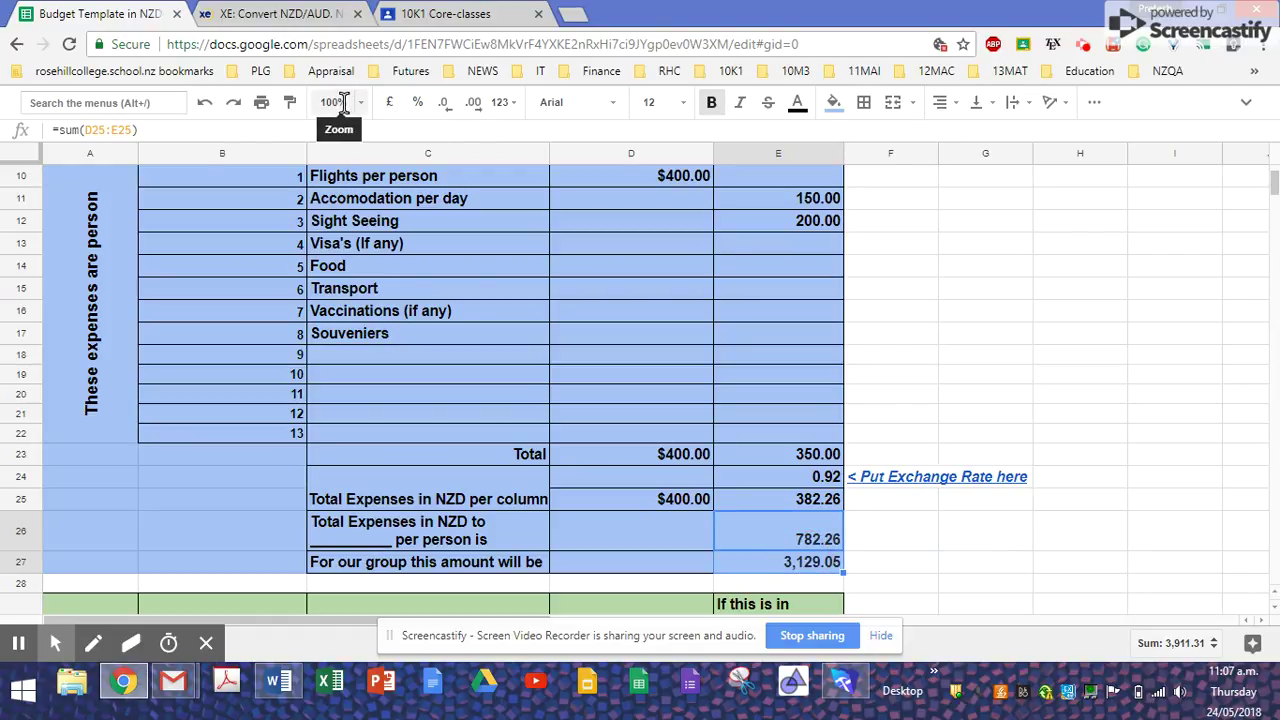
left_click(500, 103)
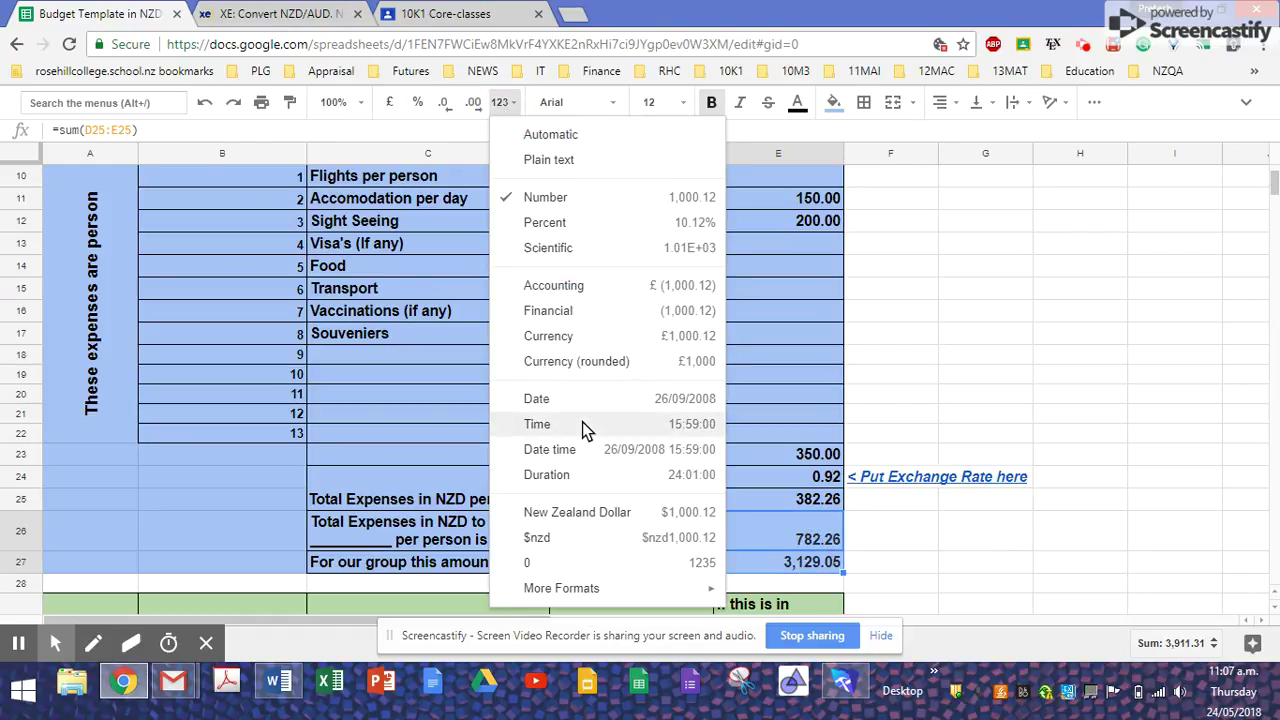
left_click(590, 541)
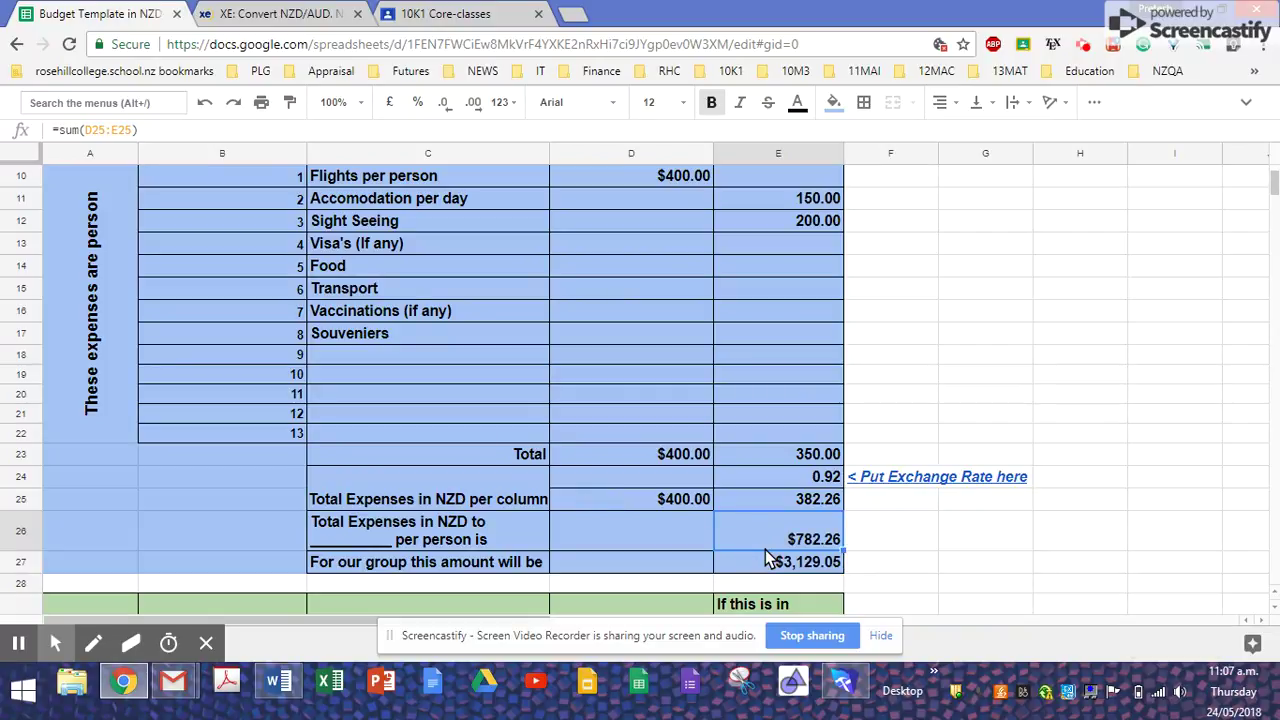
left_click(668, 298)
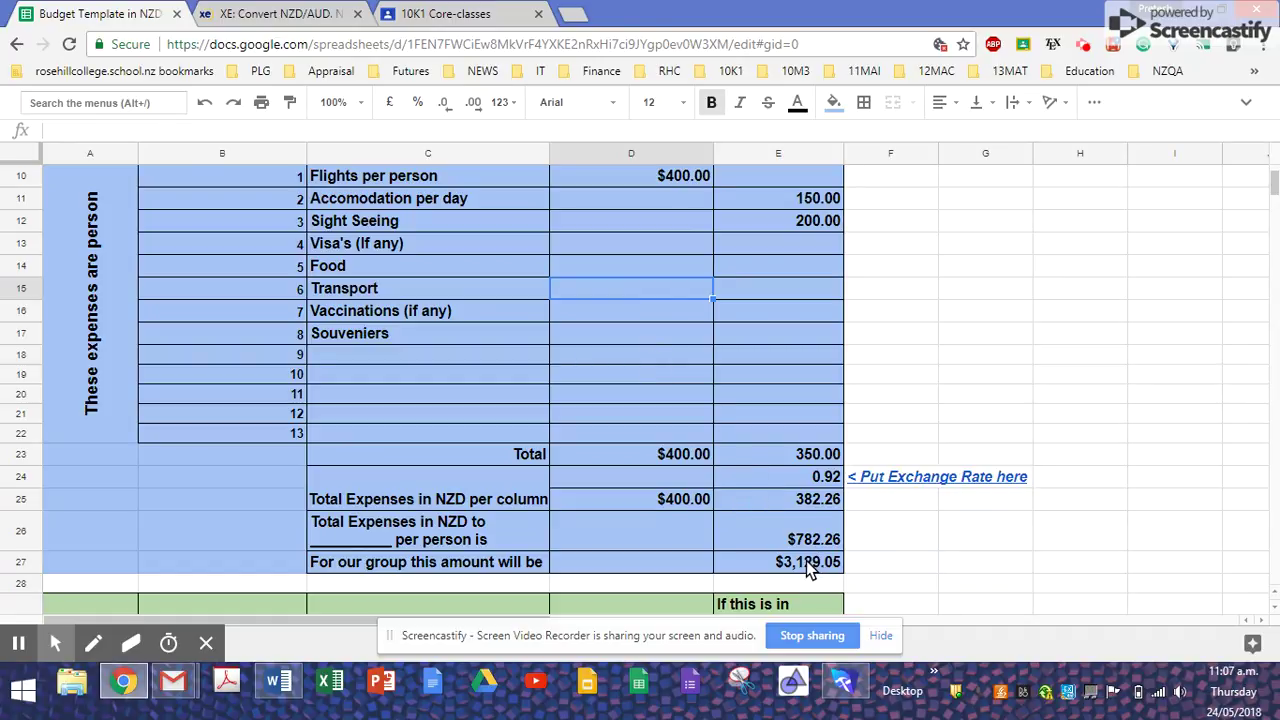
Look through the Trip 2 to Trip 7 expense sections, including their title cells, NZD and foreign currency columns and exchange rate rows.
scroll(806, 562, "down", 4)
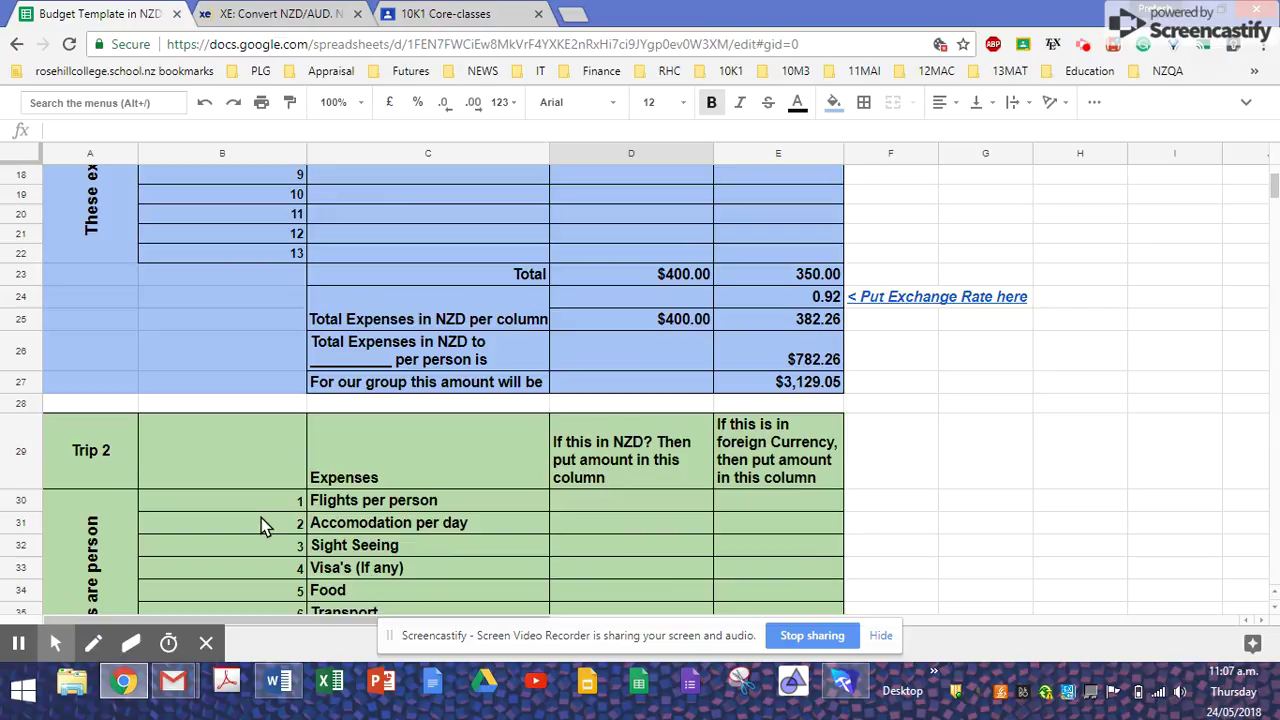
left_click(190, 450)
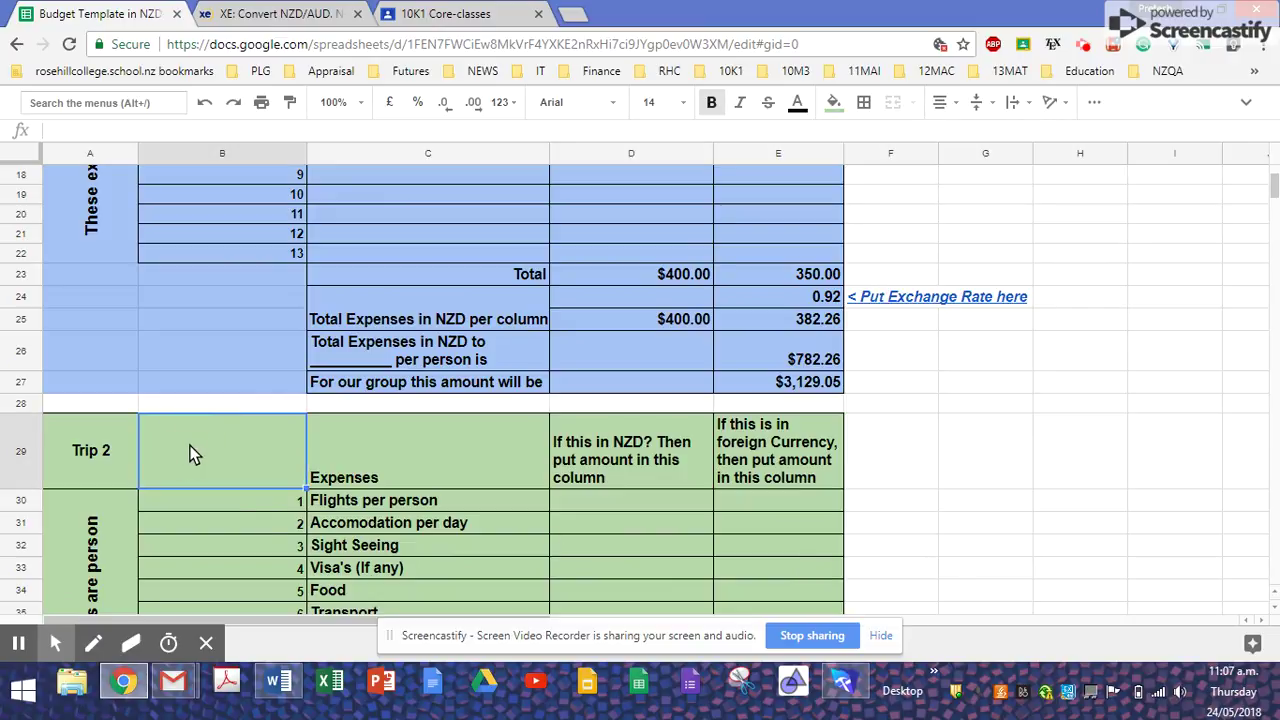
scroll(564, 512, "down", 3)
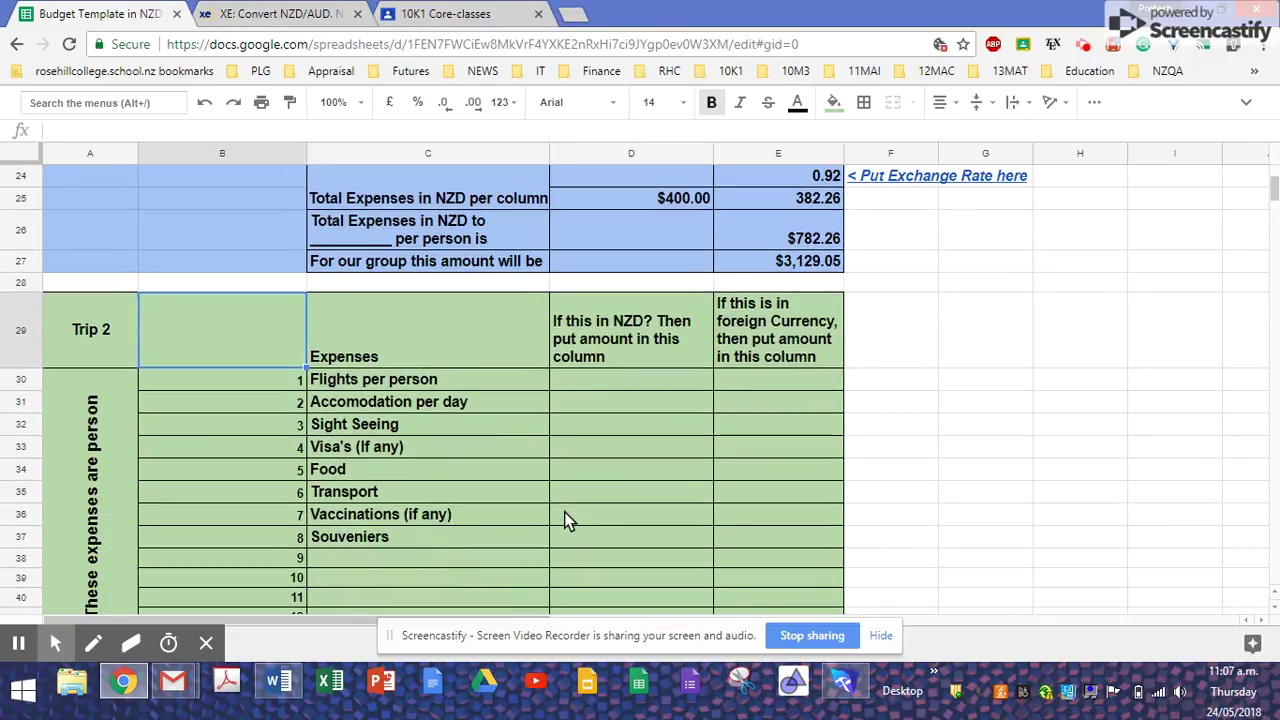
left_click(614, 387)
left_click(791, 425)
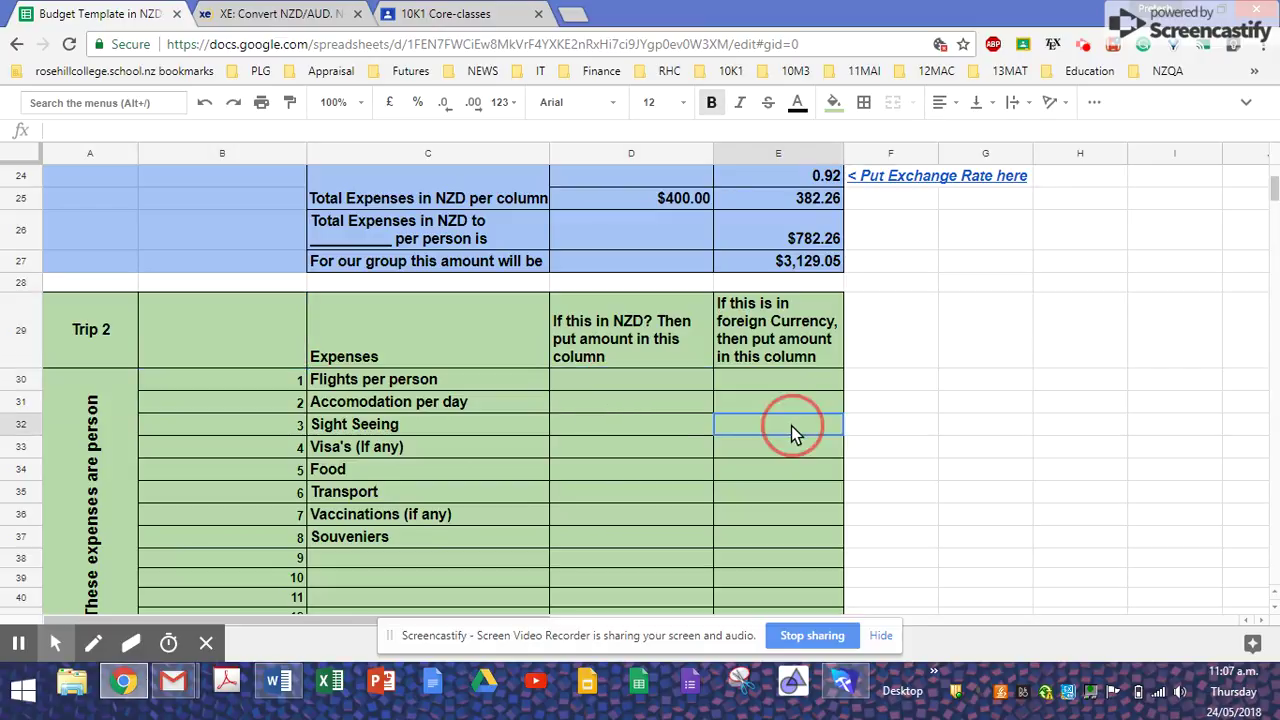
scroll(408, 513, "down", 3)
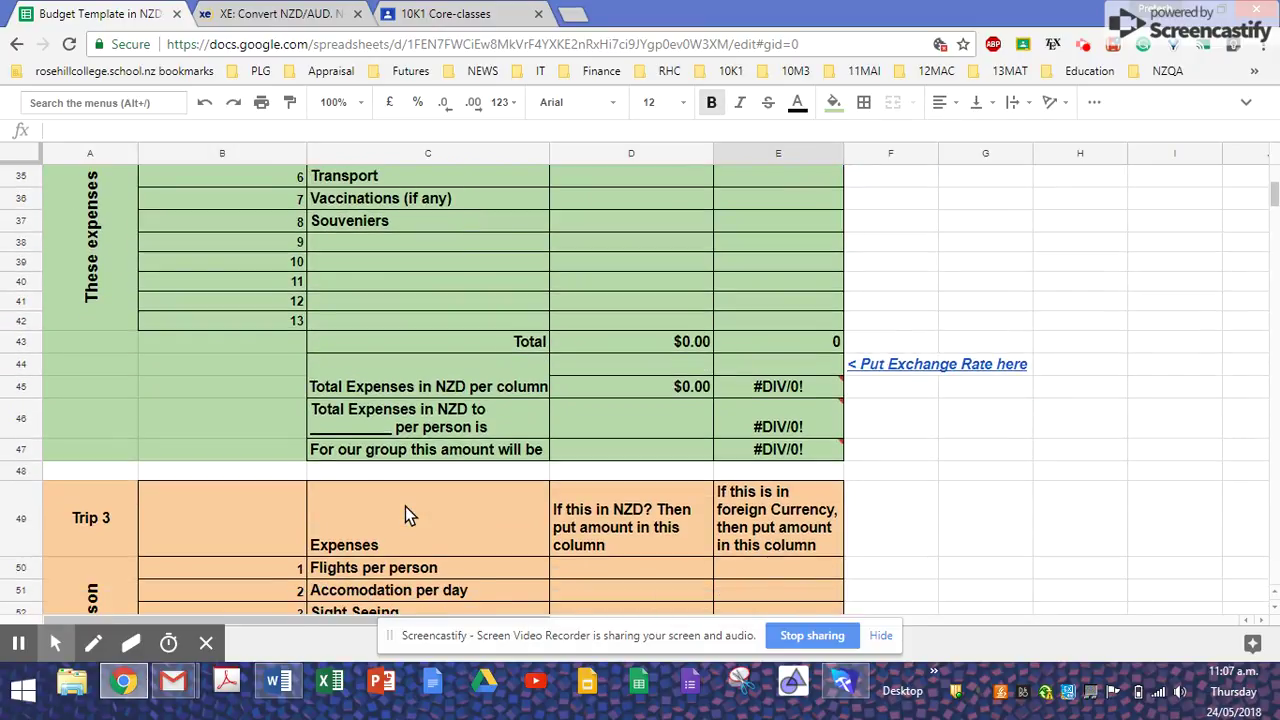
scroll(406, 513, "down", 5)
scroll(406, 512, "down", 10)
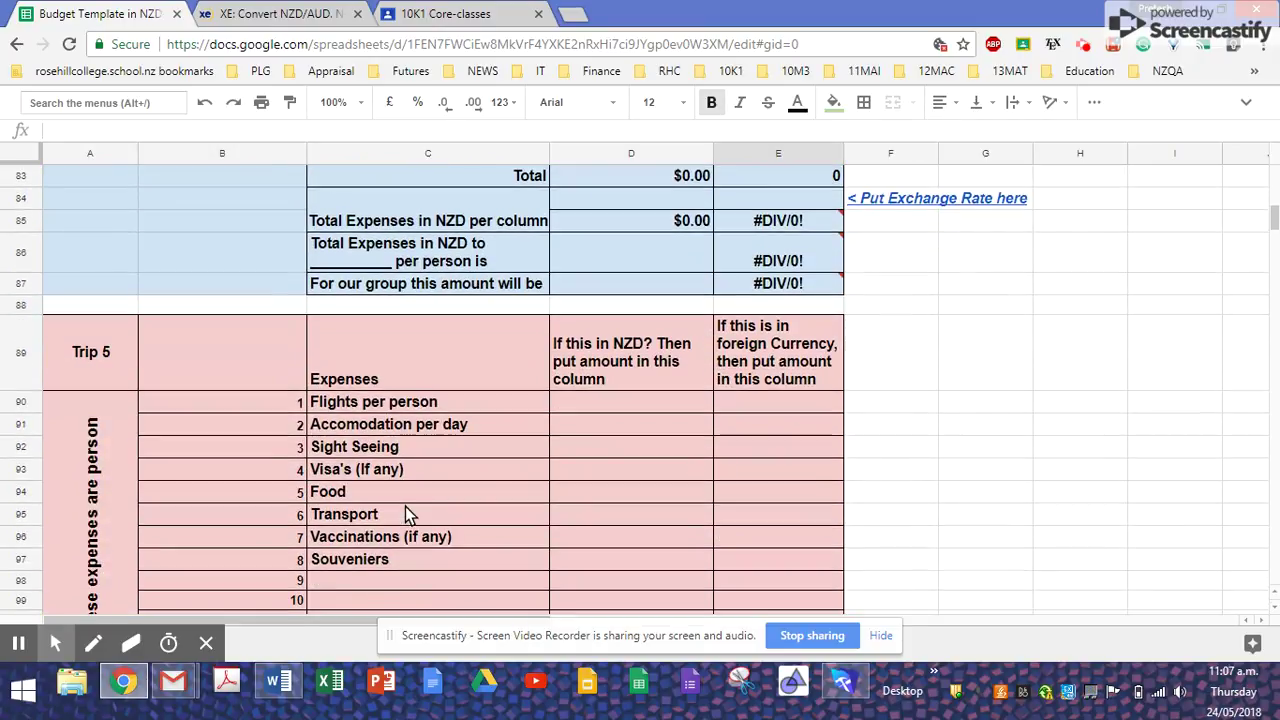
scroll(405, 513, "up", 2)
scroll(405, 513, "down", 2)
scroll(405, 513, "up", 4)
scroll(405, 506, "down", 8)
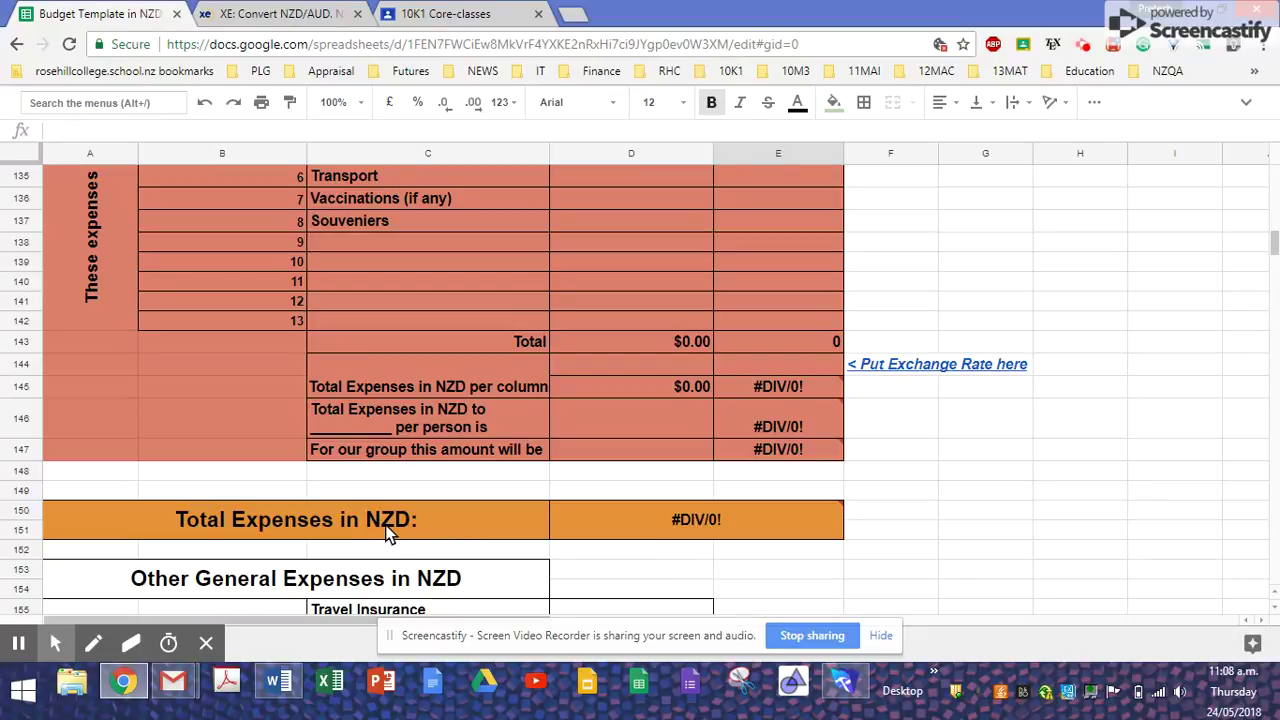
Examine the Total Expenses in NZD formula, the last trip's foreign currency total and the Other General Expenses rows for Travel Insurance.
left_click(784, 514)
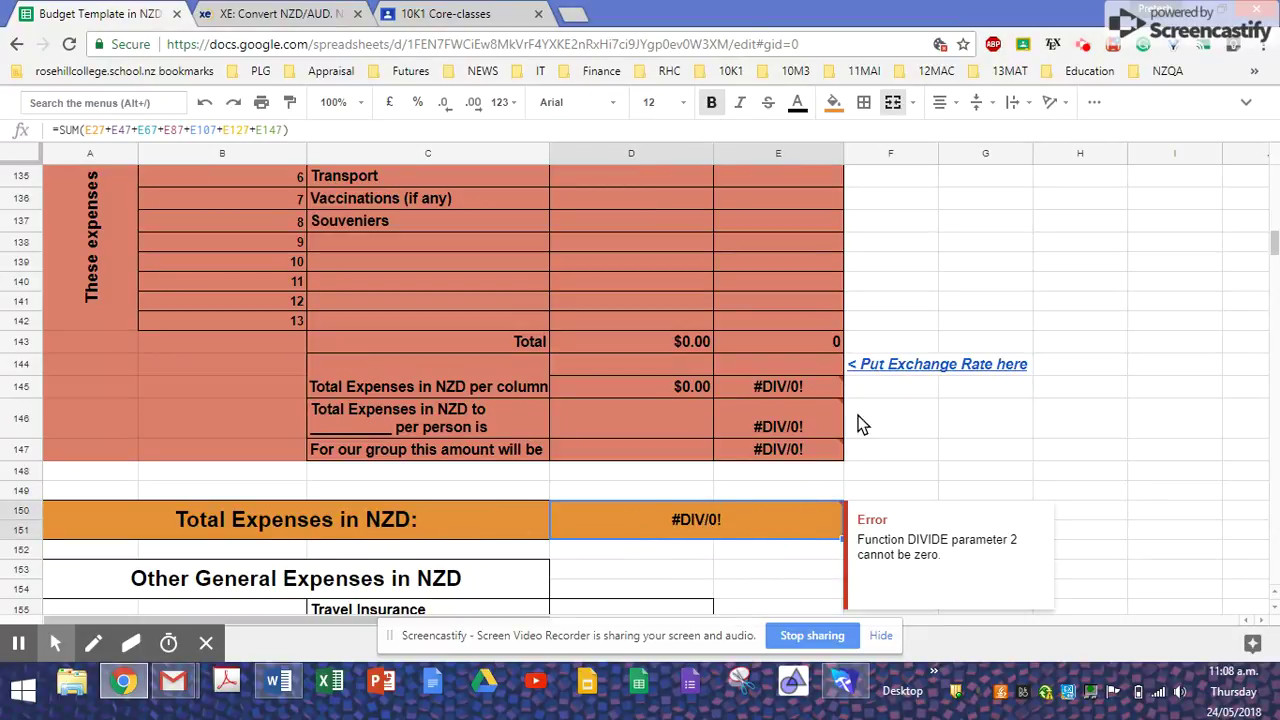
left_click(819, 342)
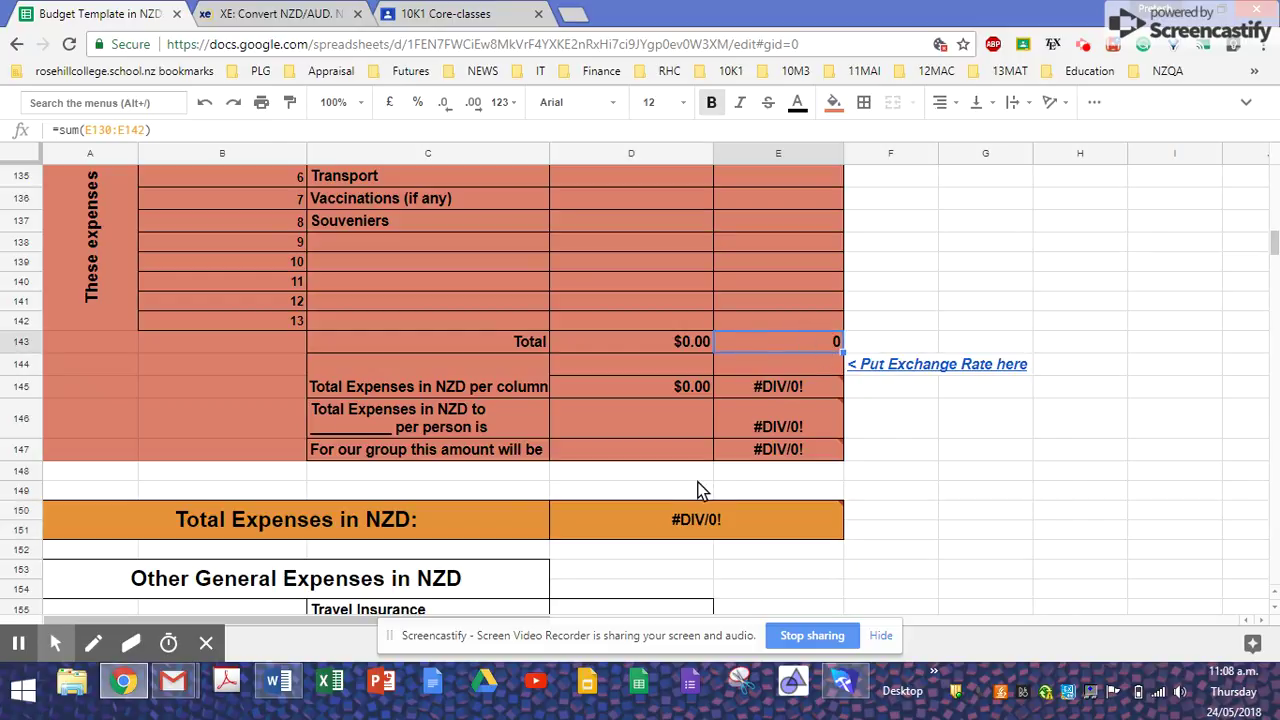
scroll(698, 490, "down", 3)
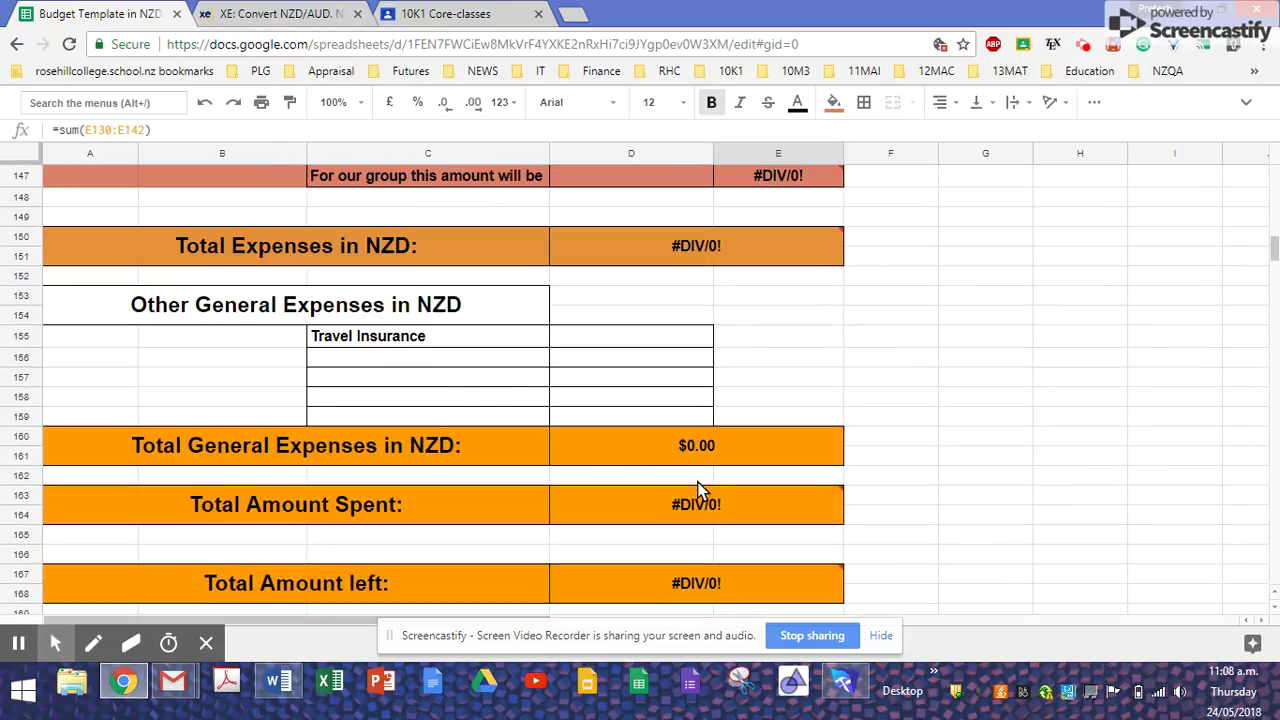
left_click(438, 397)
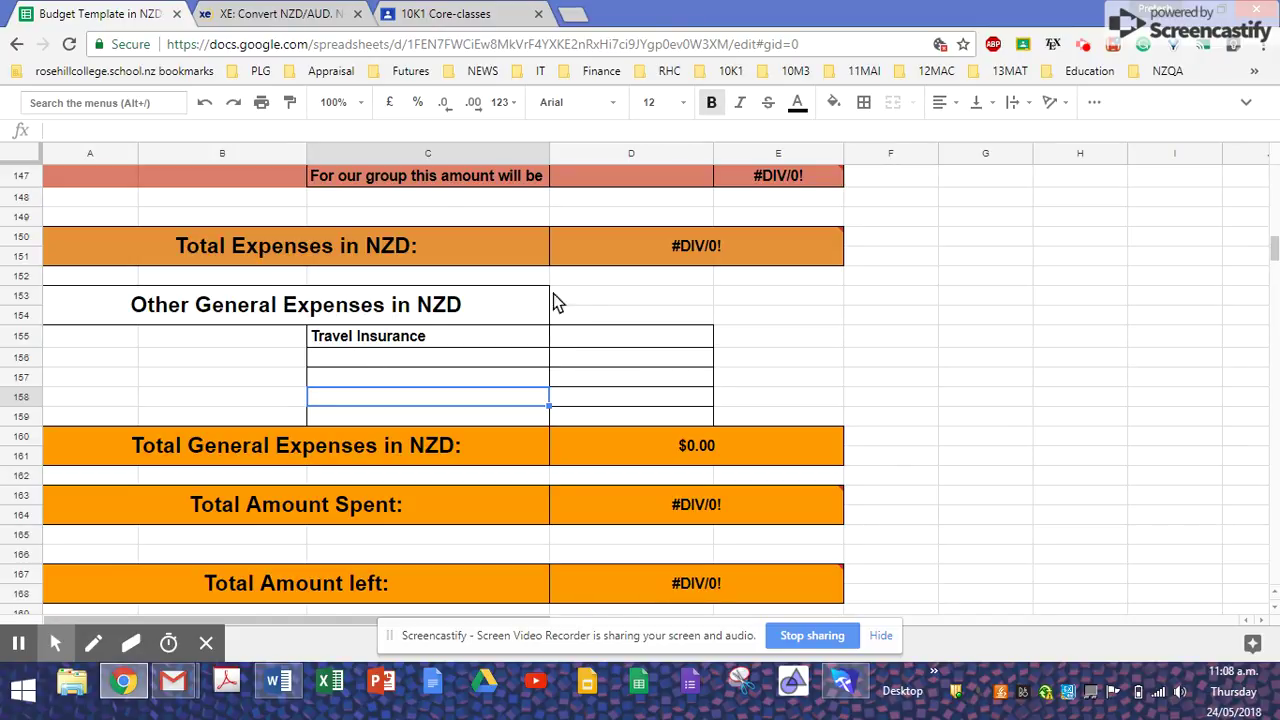
left_click(601, 336)
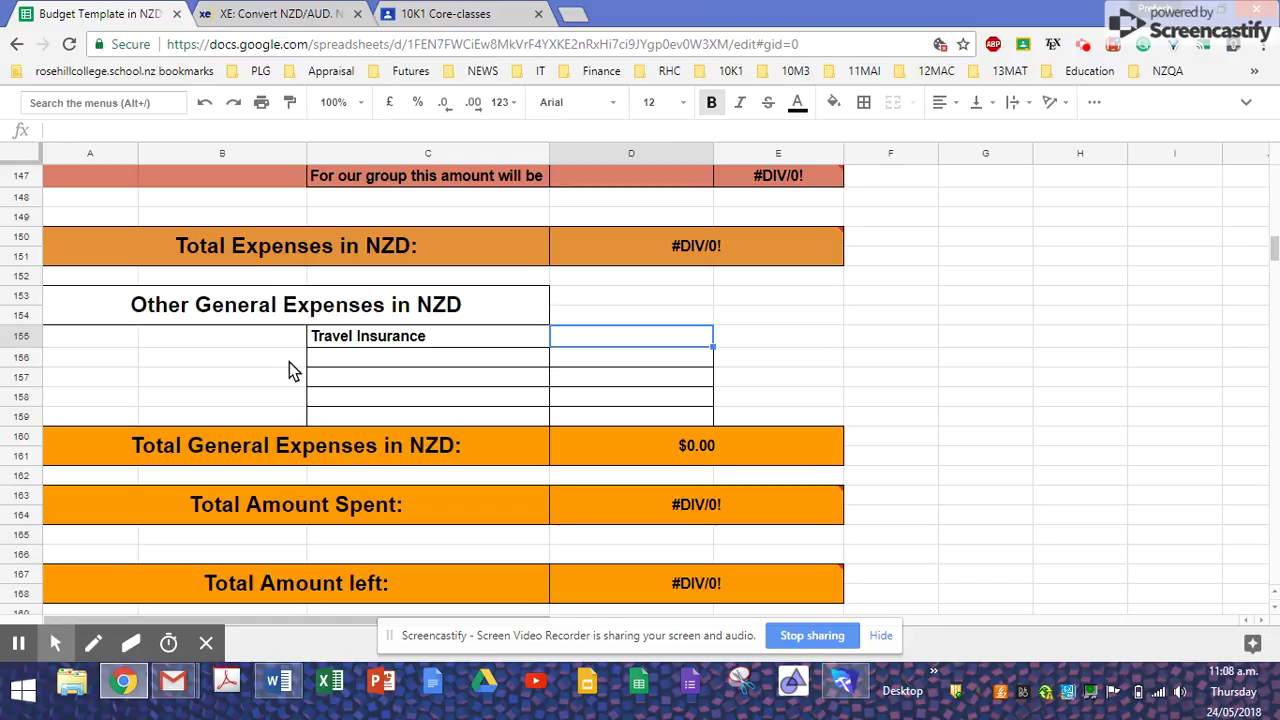
View the row 157 insertion options, then examine the Total General Expenses and Total Expenses formulas that feed Total Amount Spent.
right_click(22, 378)
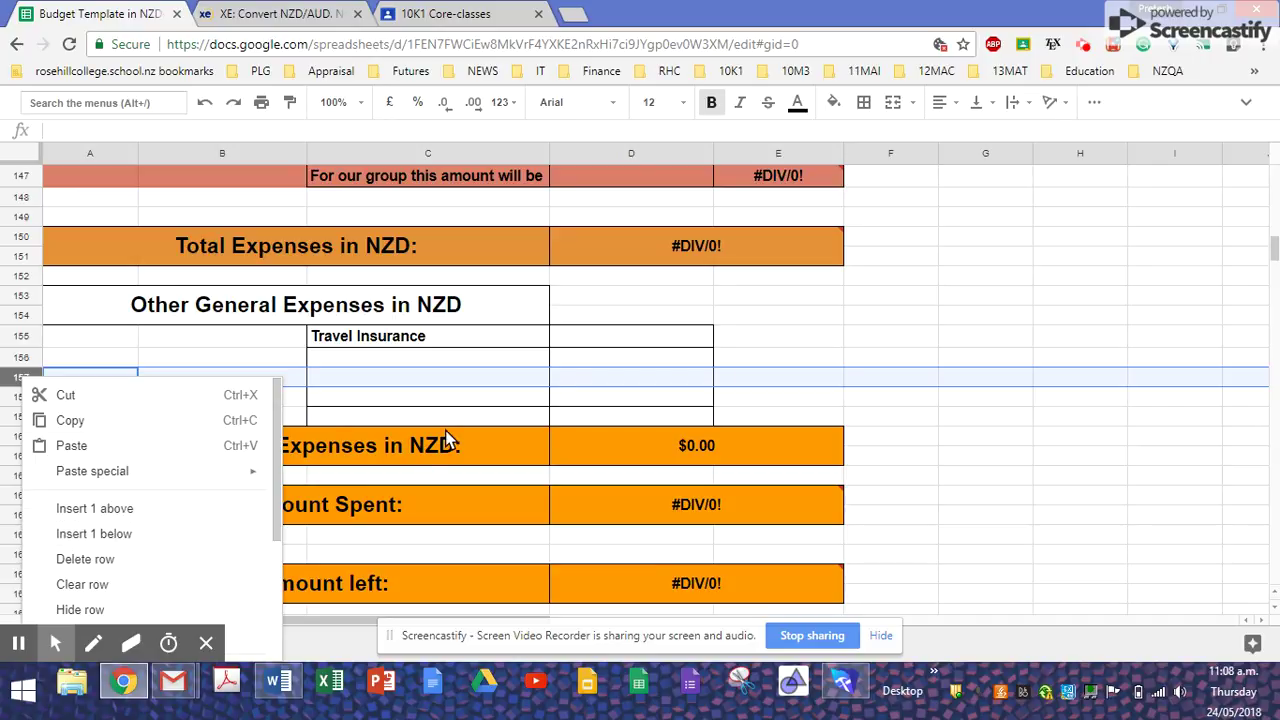
left_click(668, 380)
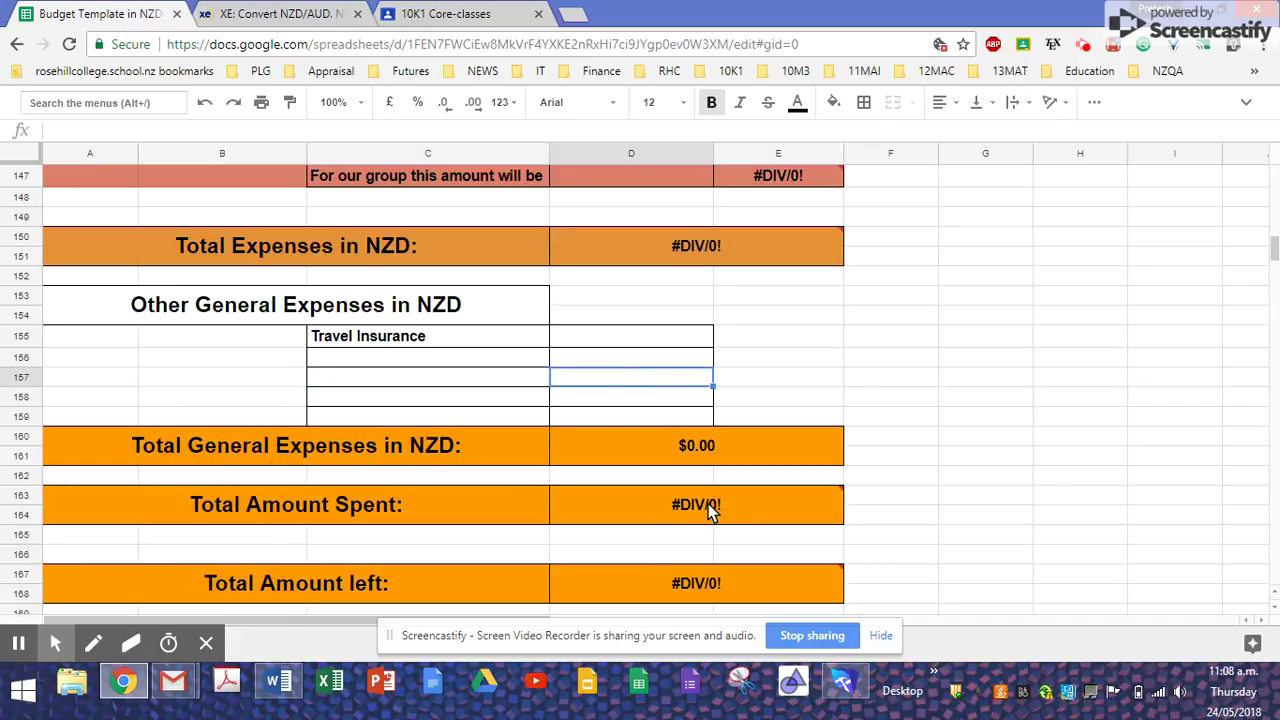
left_click(395, 447)
left_click(668, 450)
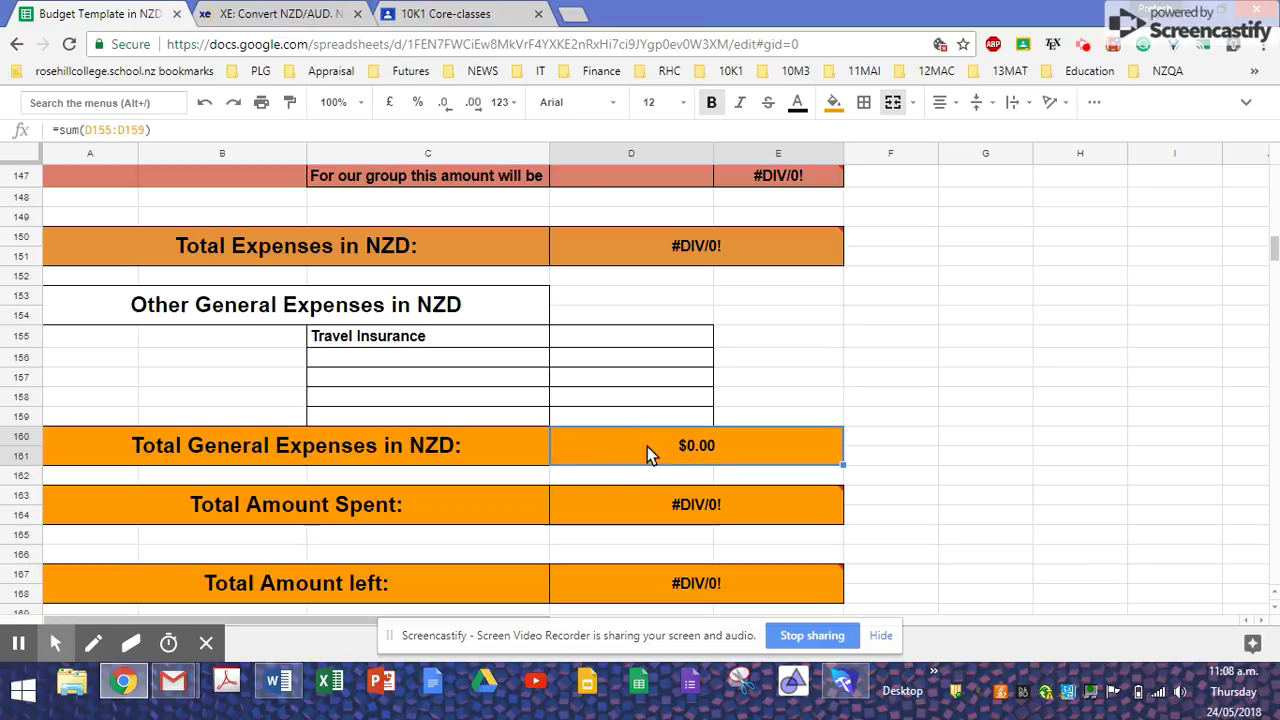
left_click(713, 254)
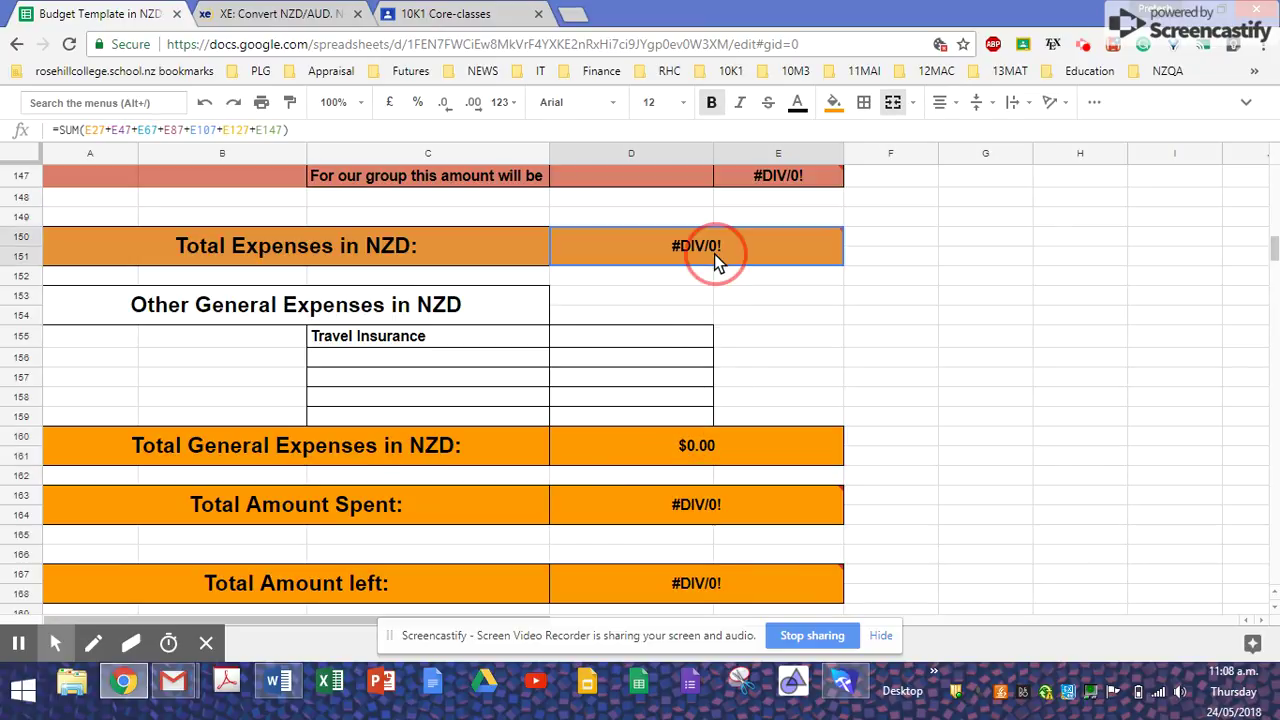
left_click(394, 515)
Examine the Total Amount left formula and the Total Funds Available in the team funds table it refers to.
scroll(694, 523, "down", 1)
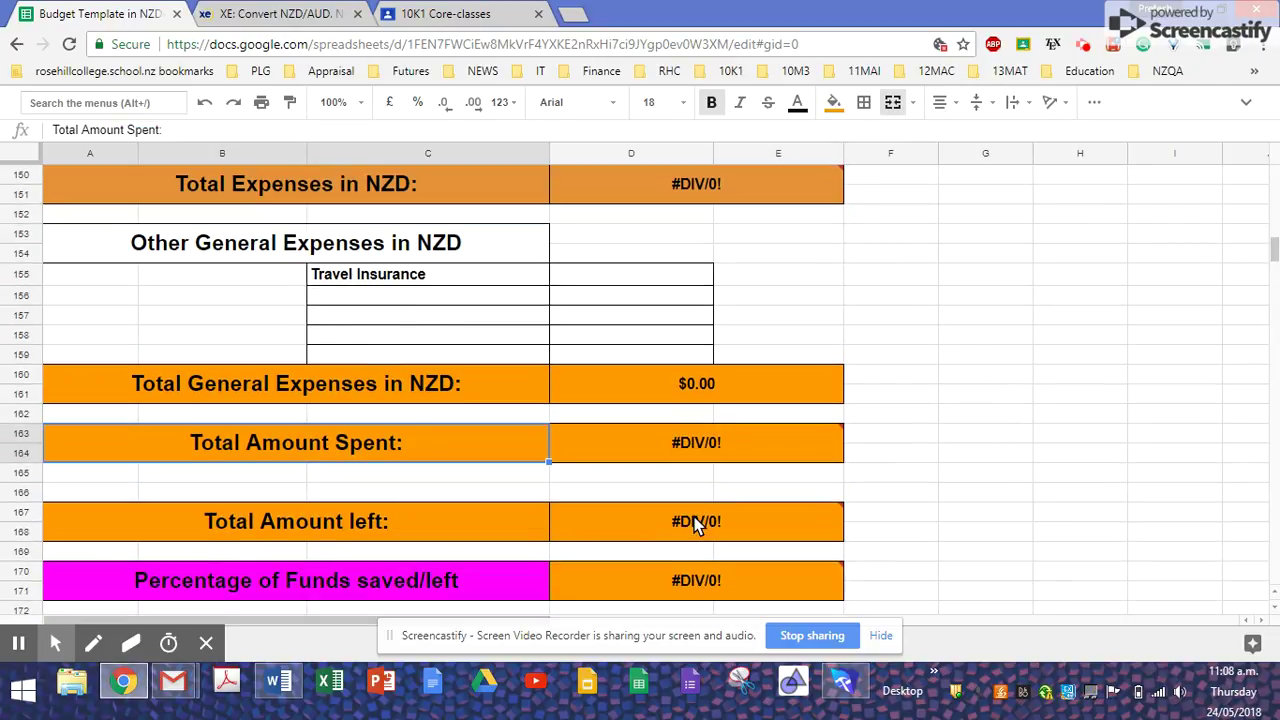
left_click(408, 521)
left_click(694, 535)
scroll(505, 460, "up", 10)
scroll(505, 460, "up", 20)
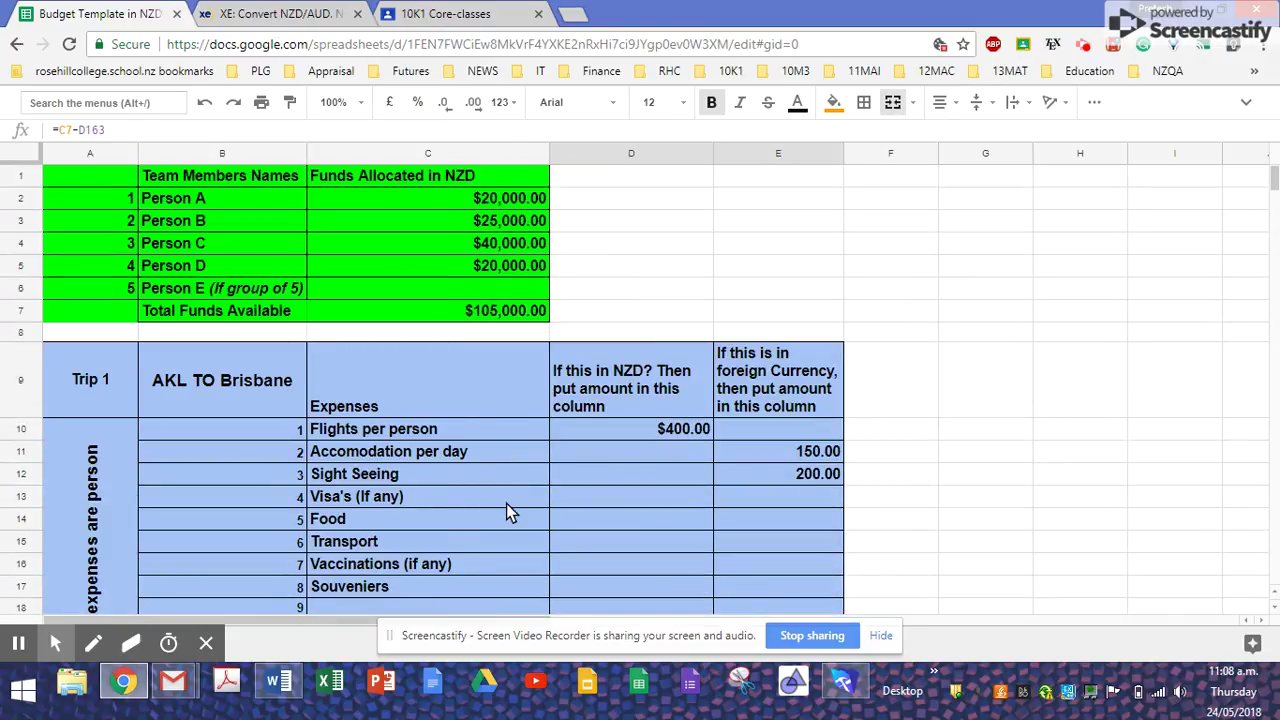
Examine the Percentage of Funds saved/left formula and its error note at the end of the budget.
scroll(506, 503, "down", 20)
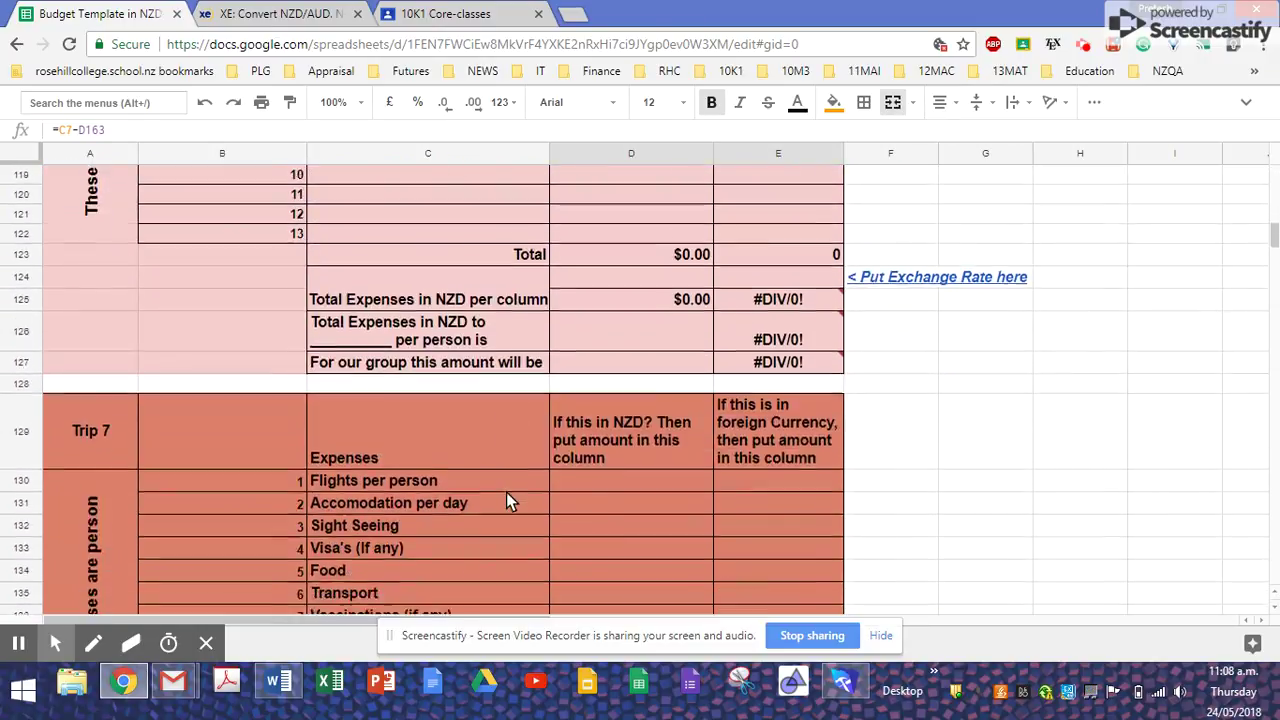
scroll(506, 492, "down", 10)
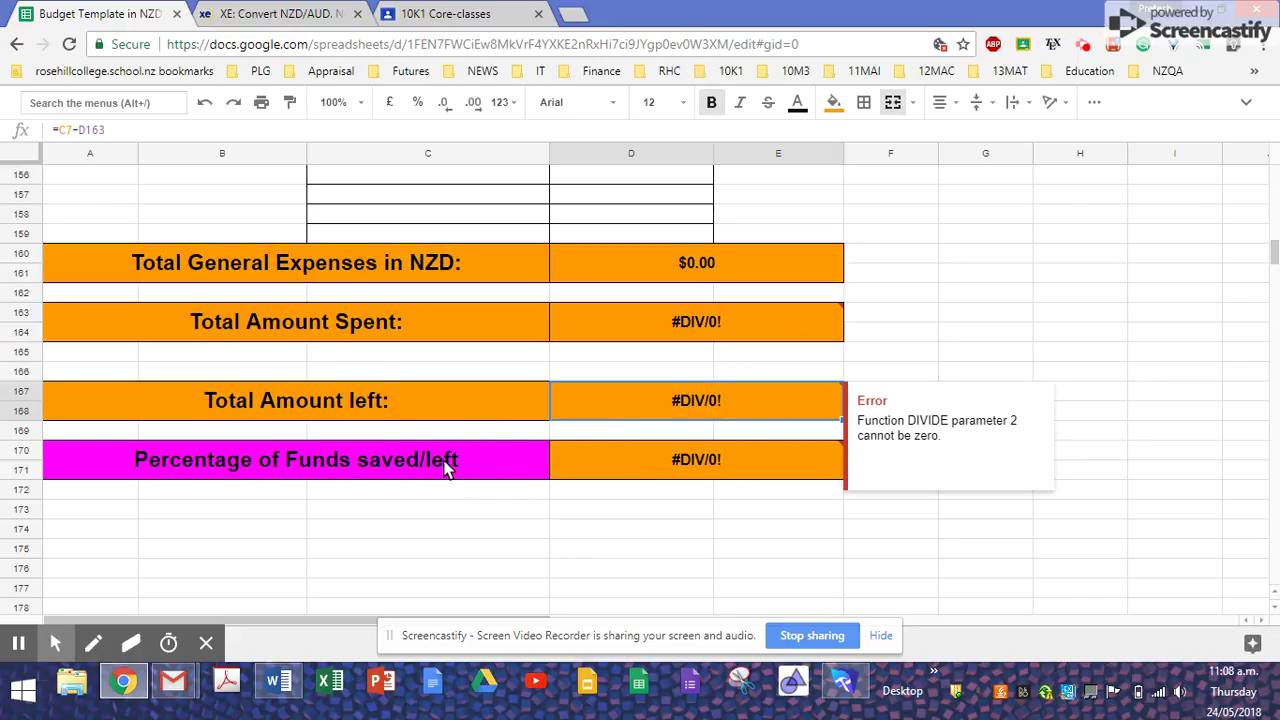
mouse_move(708, 466)
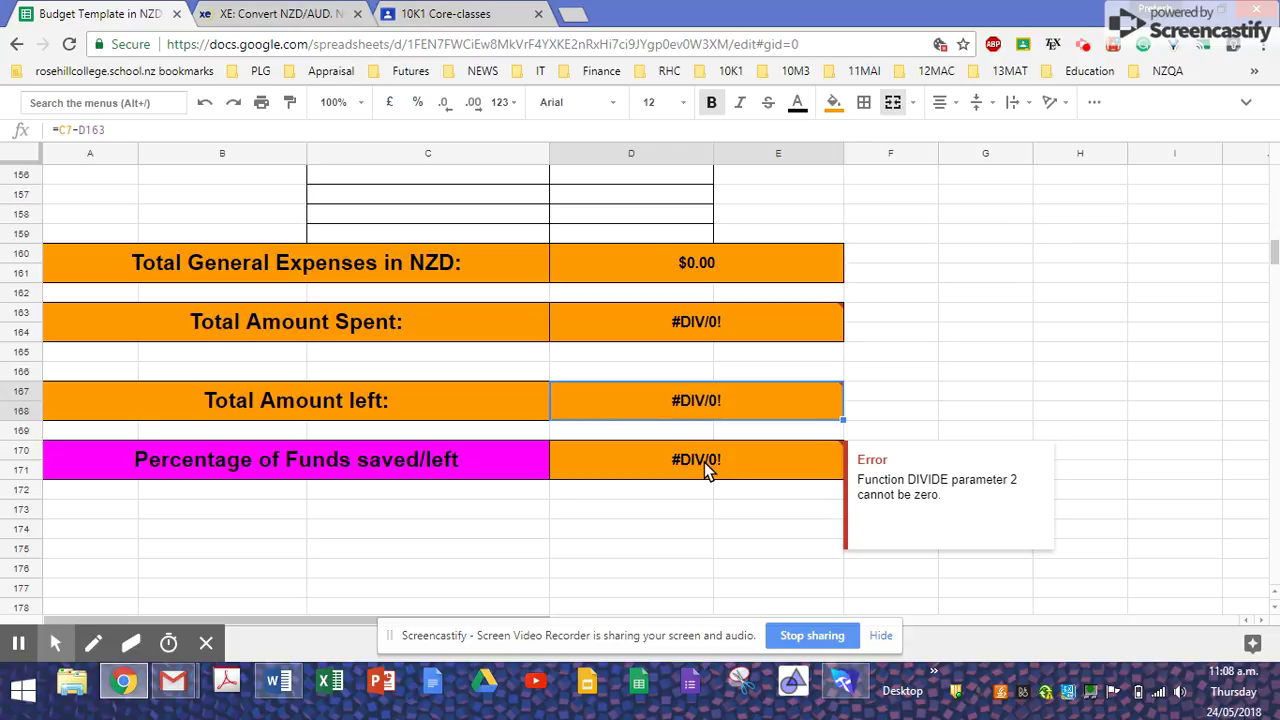
left_click(708, 470)
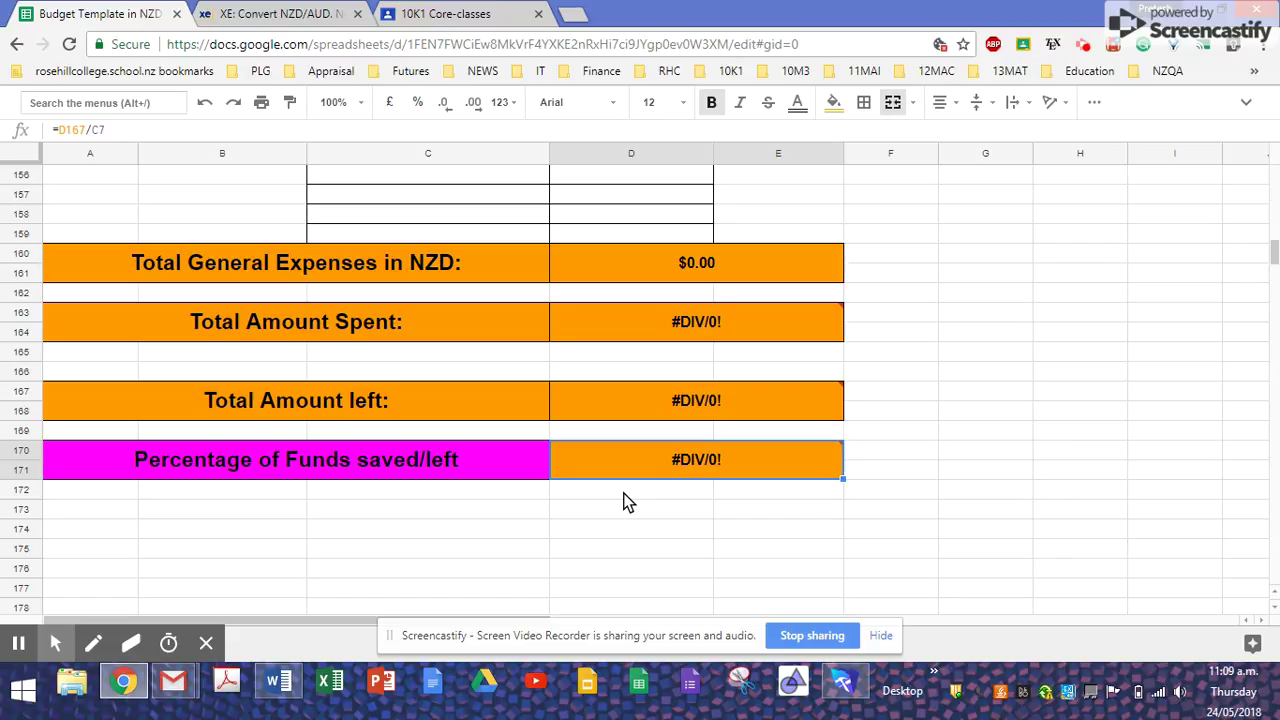
mouse_move(569, 478)
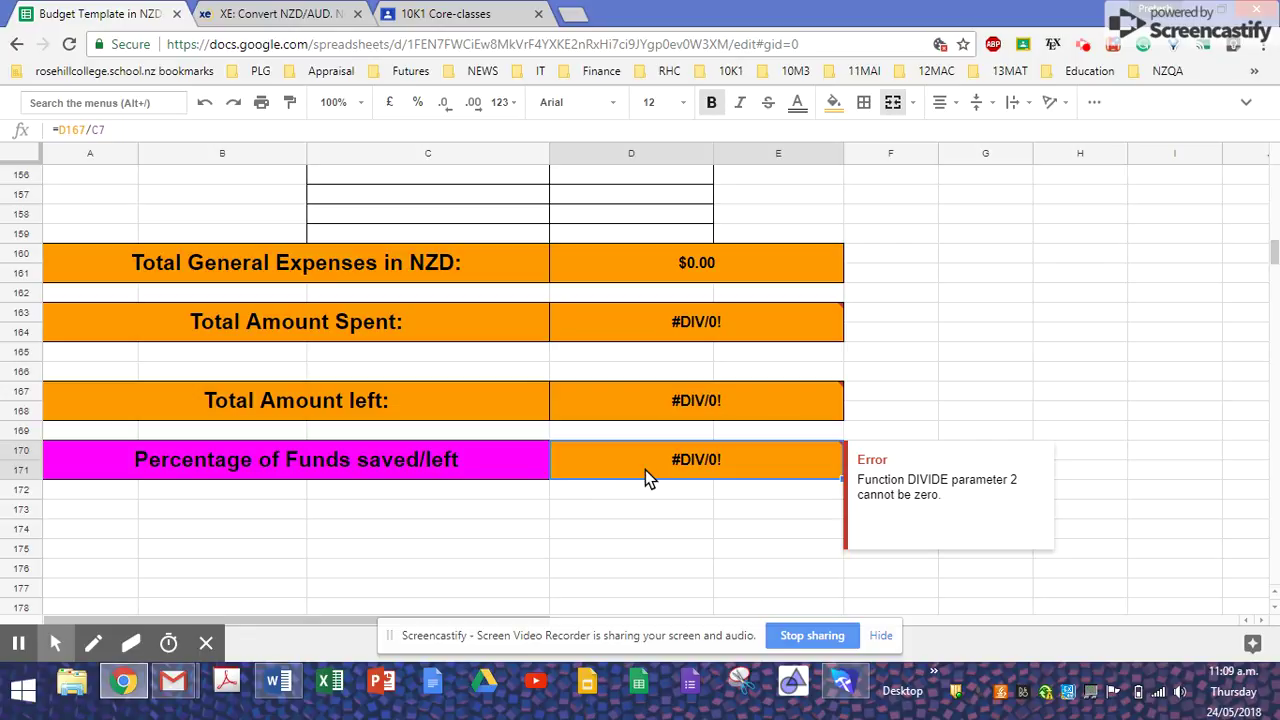